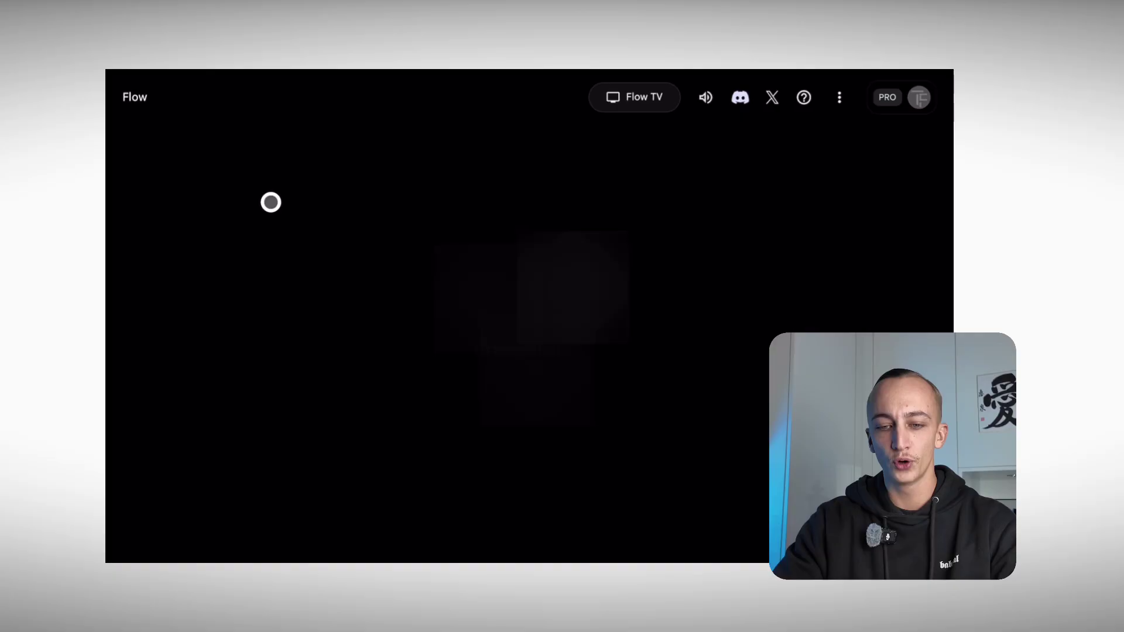
# - Browse the existing projects and open the gold butterfly necklace project dated Nov 29 - 18:28
pyautogui.scroll(-3, 463, 284)
pyautogui.scroll(-5, 476, 292)
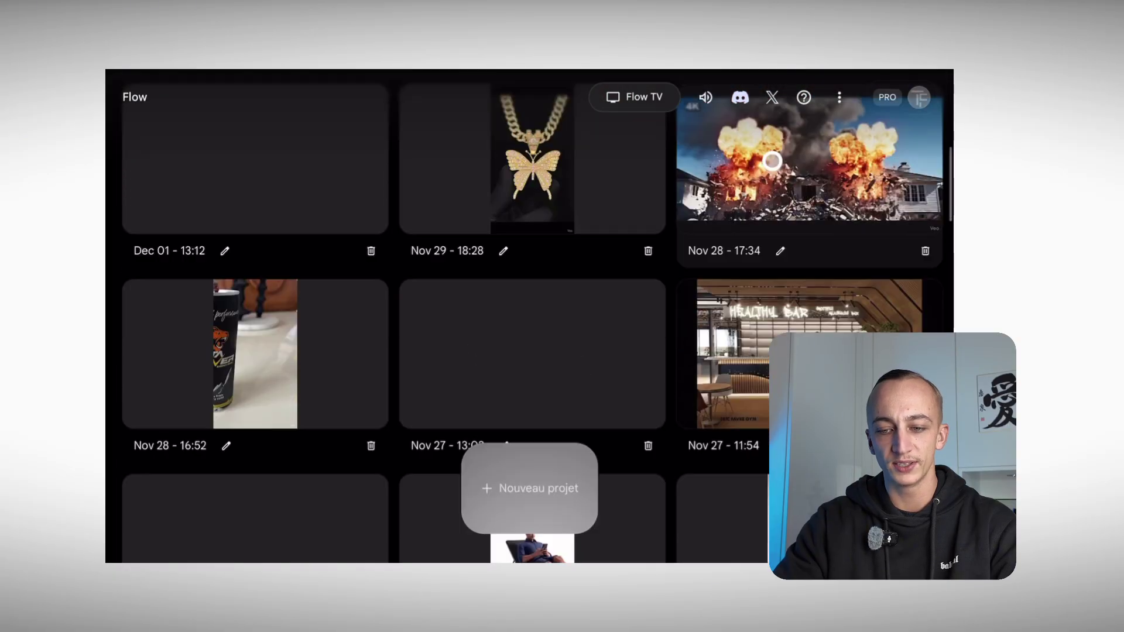
pyautogui.scroll(-1, 761, 234)
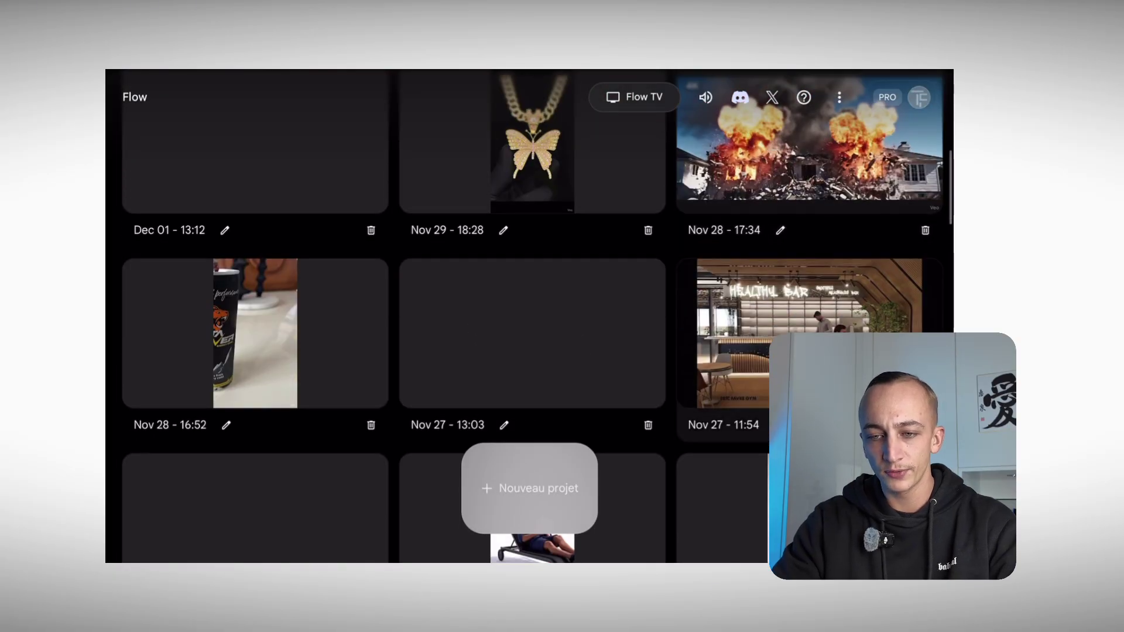
pyautogui.scroll(2, 560, 258)
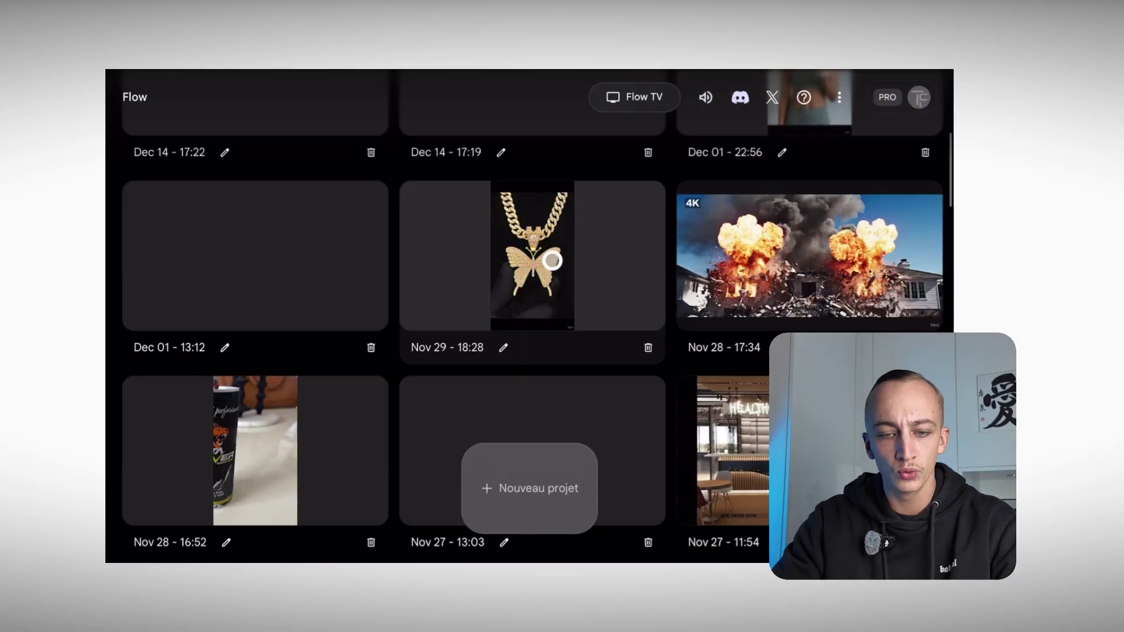
pyautogui.click(560, 258)
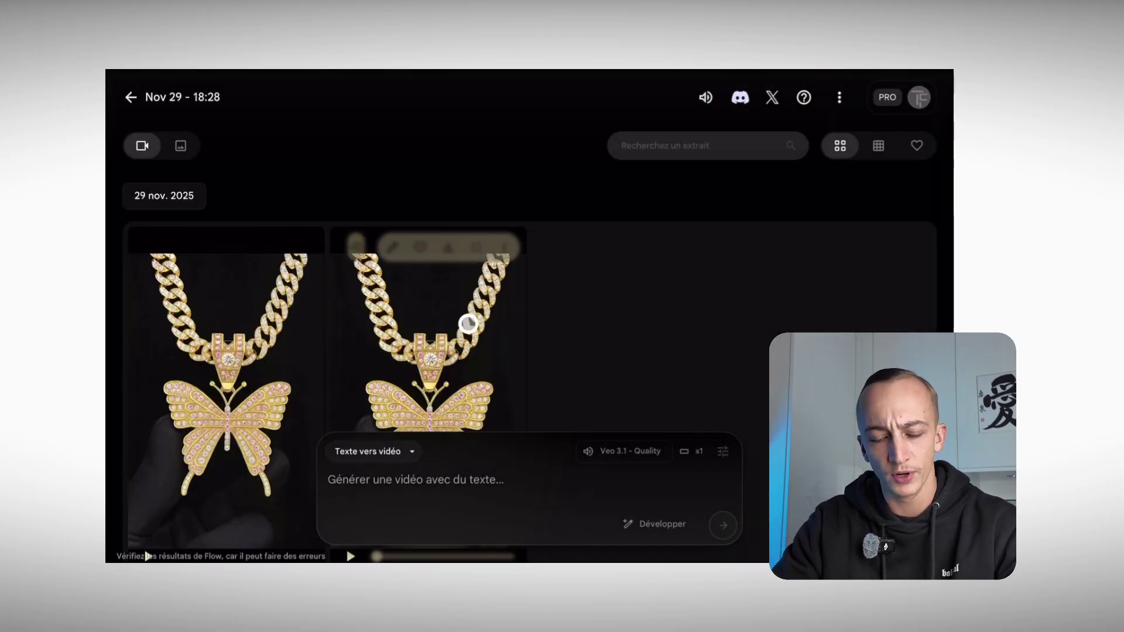
# - Examine the necklace project's prompt and play its first generated video
pyautogui.scroll(-5, 467, 321)
pyautogui.scroll(1, 467, 321)
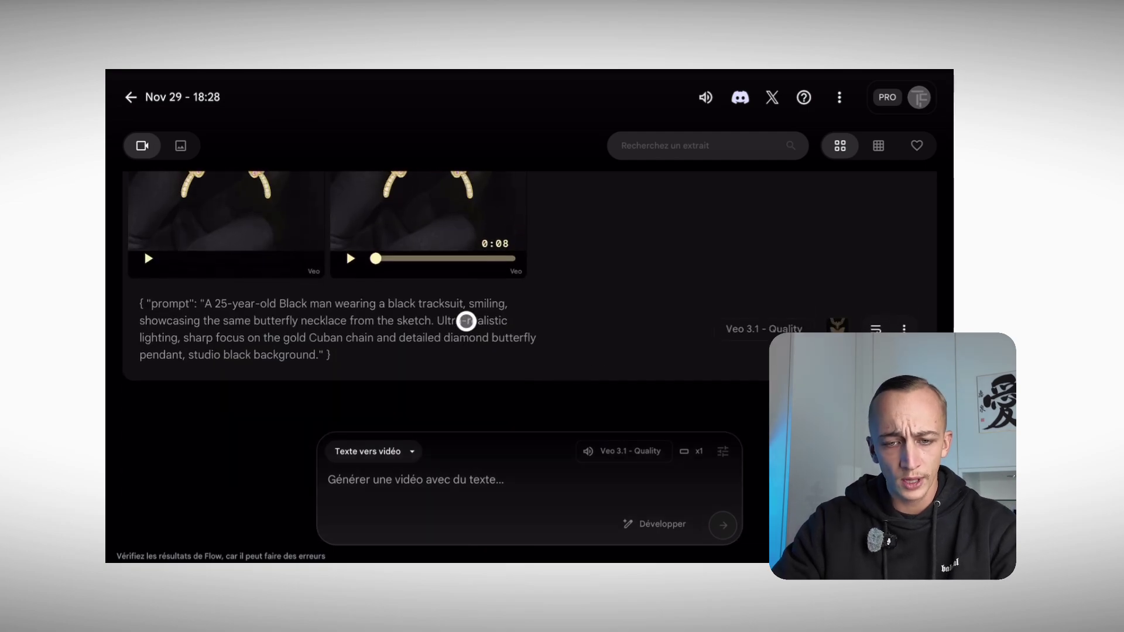
pyautogui.scroll(3, 671, 363)
pyautogui.scroll(-1, 672, 362)
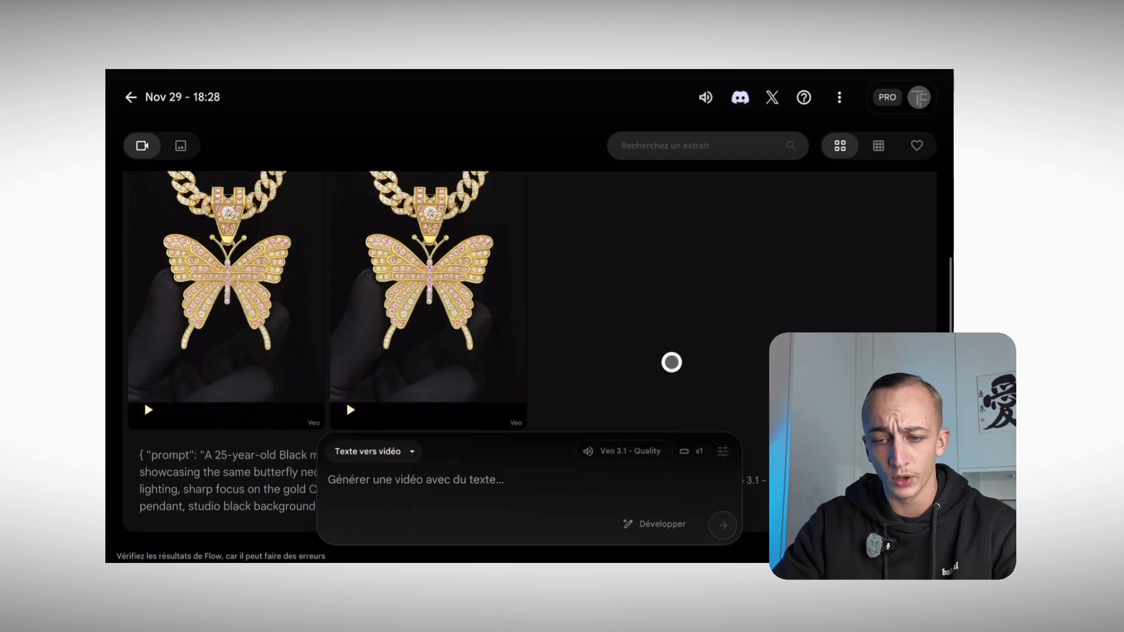
pyautogui.moveTo(283, 350)
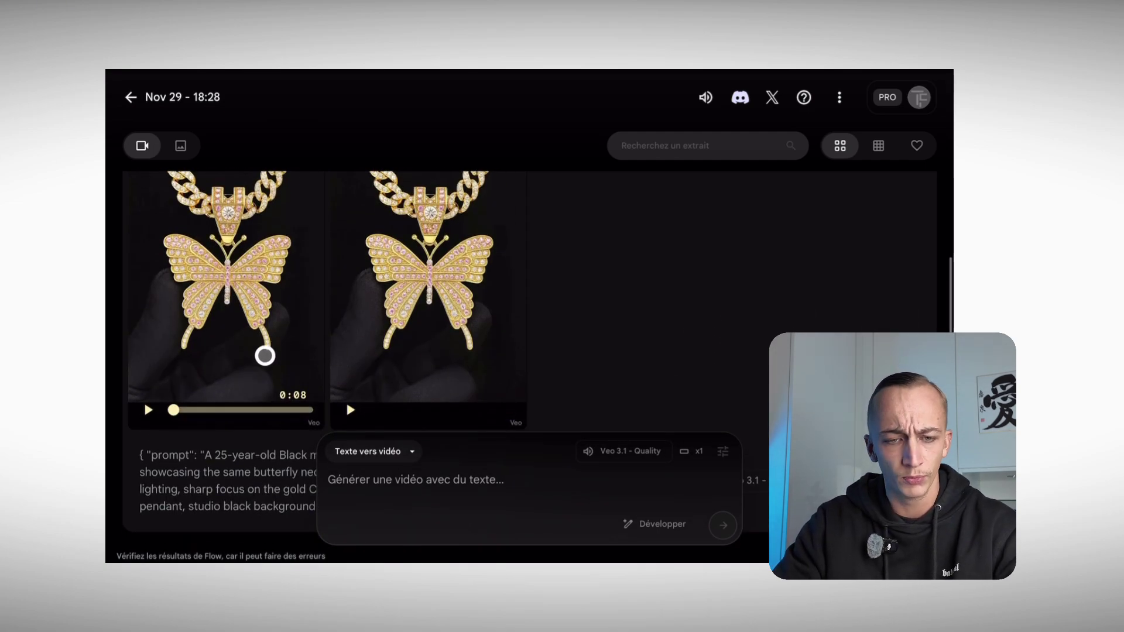
pyautogui.click(148, 410)
pyautogui.scroll(3, 276, 314)
pyautogui.scroll(-1, 276, 314)
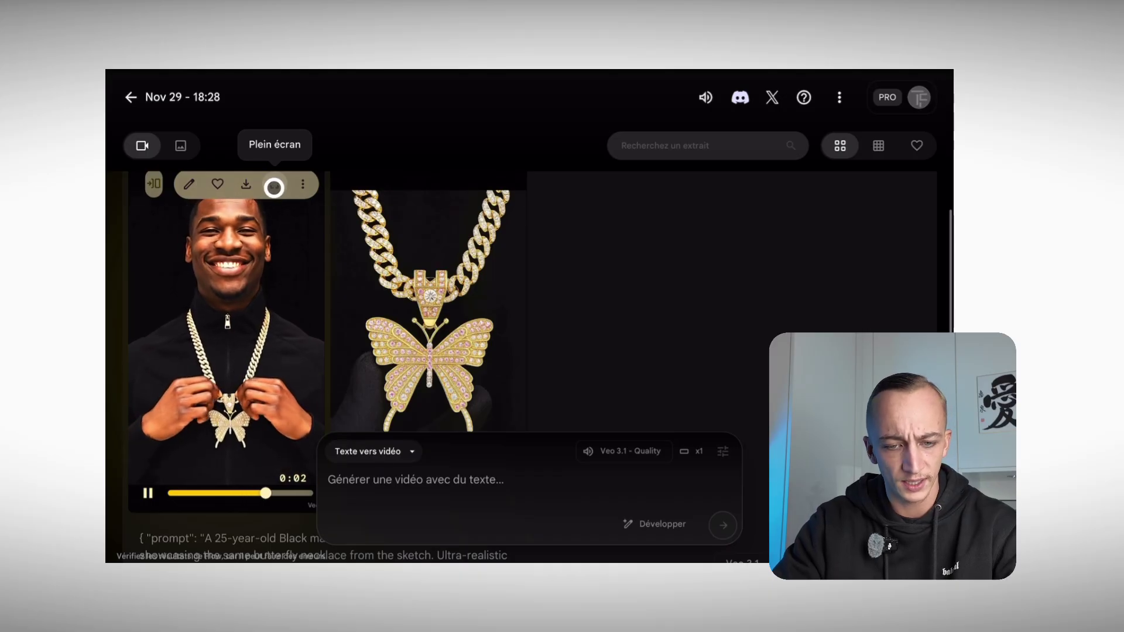
# - Play the second necklace video and view it in full screen
pyautogui.scroll(-3, 377, 251)
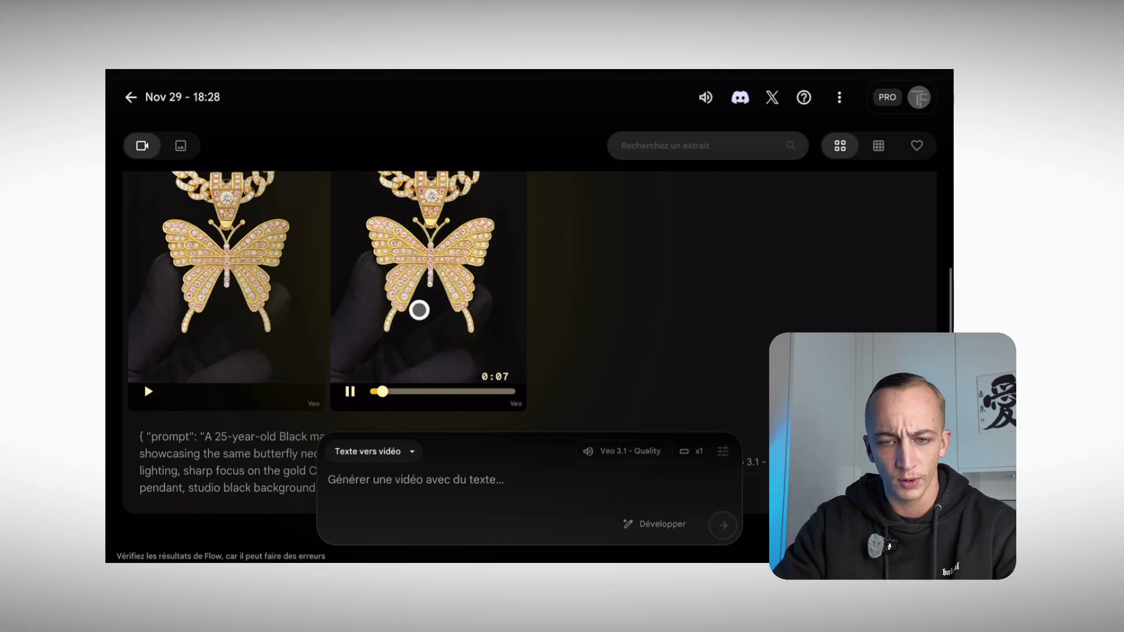
pyautogui.scroll(5, 394, 322)
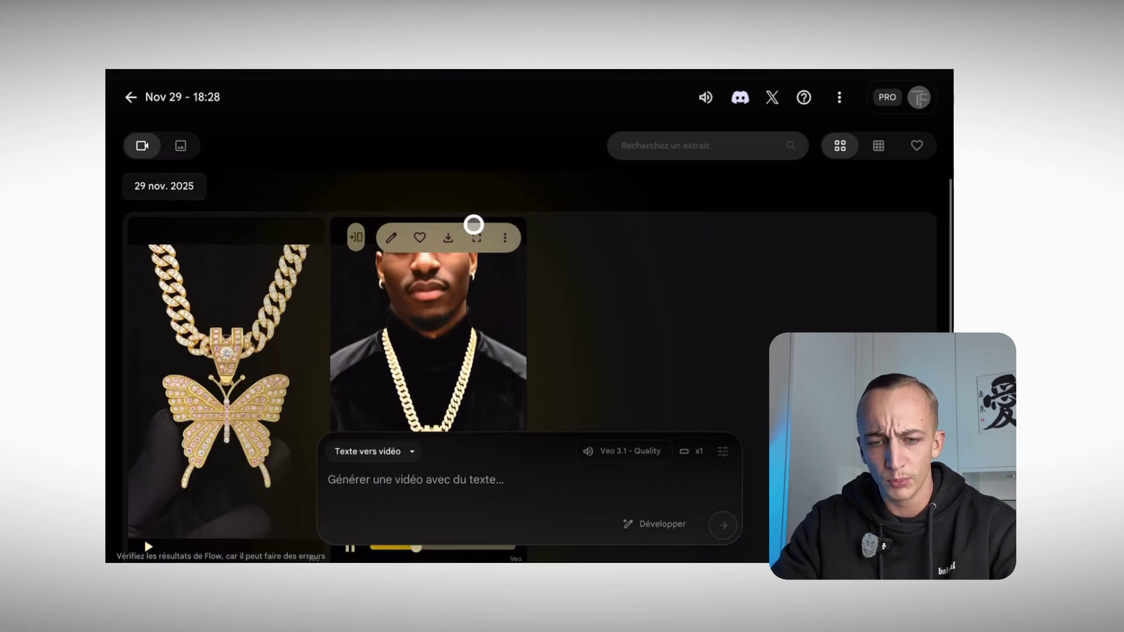
pyautogui.click(476, 239)
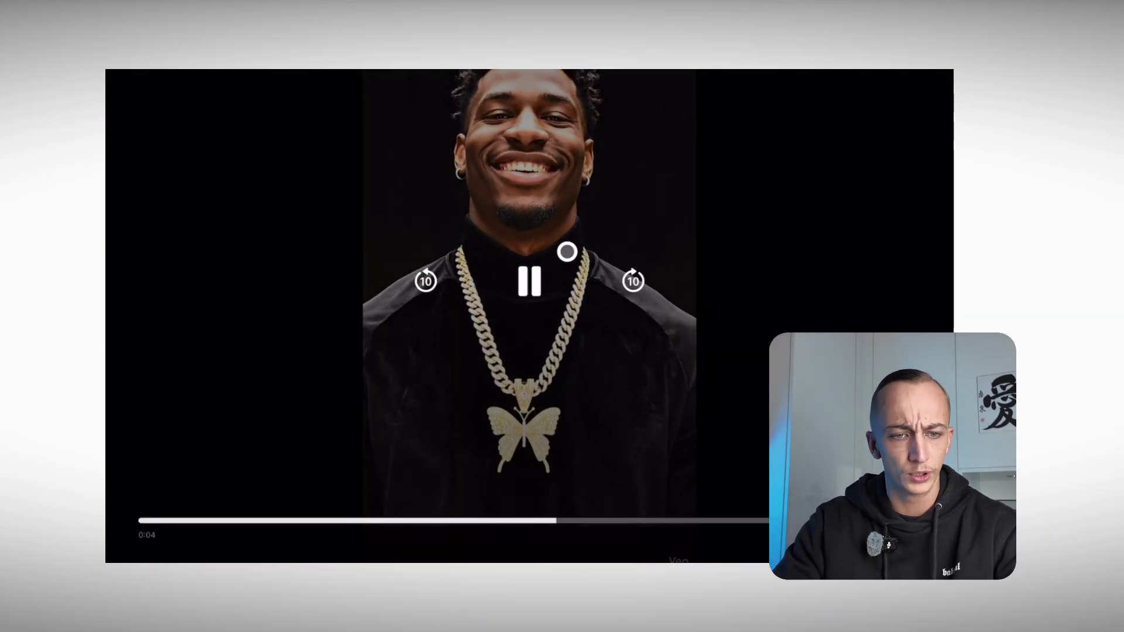
pyautogui.press('Escape')
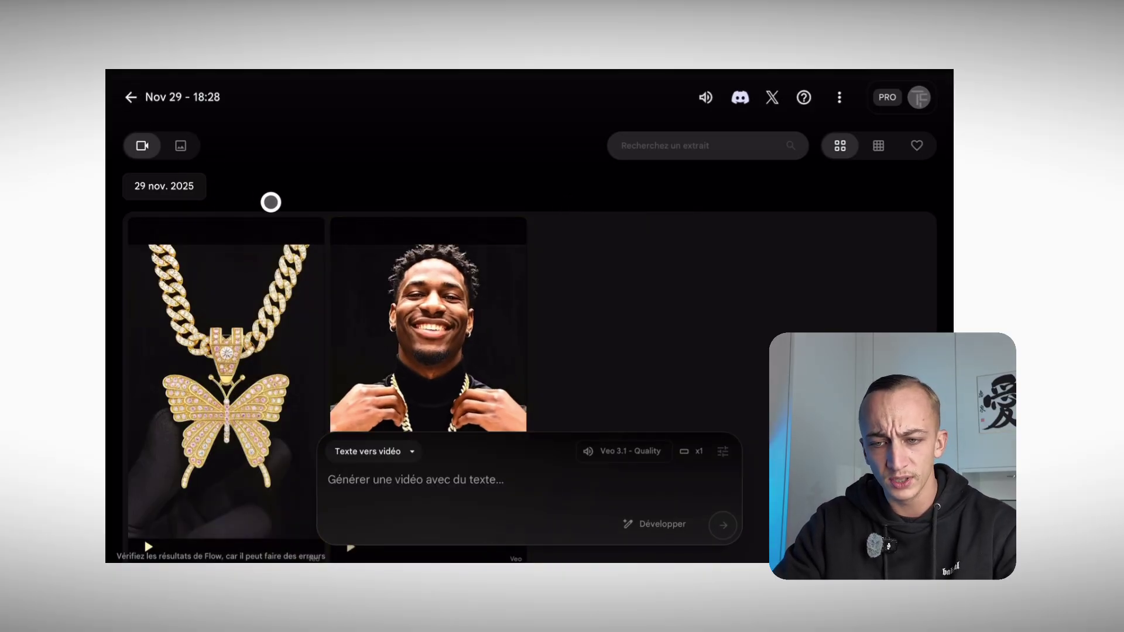
# - Open the Nov 27 - 11:54 project, examine its animated bar and gym clips and prompts, and return to the project list
pyautogui.scroll(-3, 476, 290)
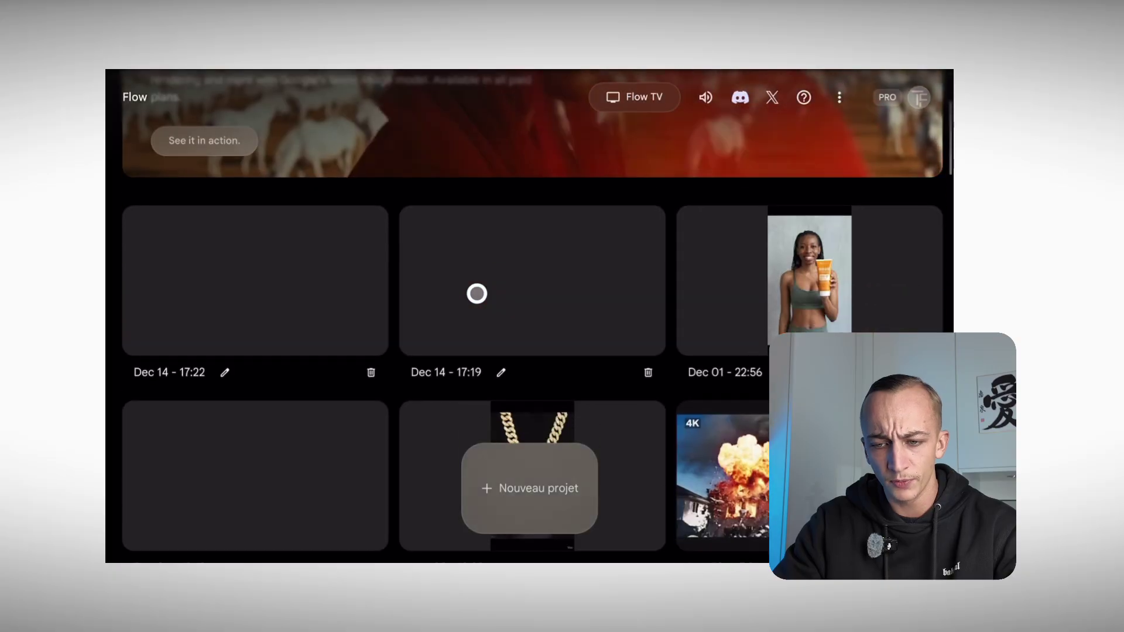
pyautogui.scroll(-6, 477, 292)
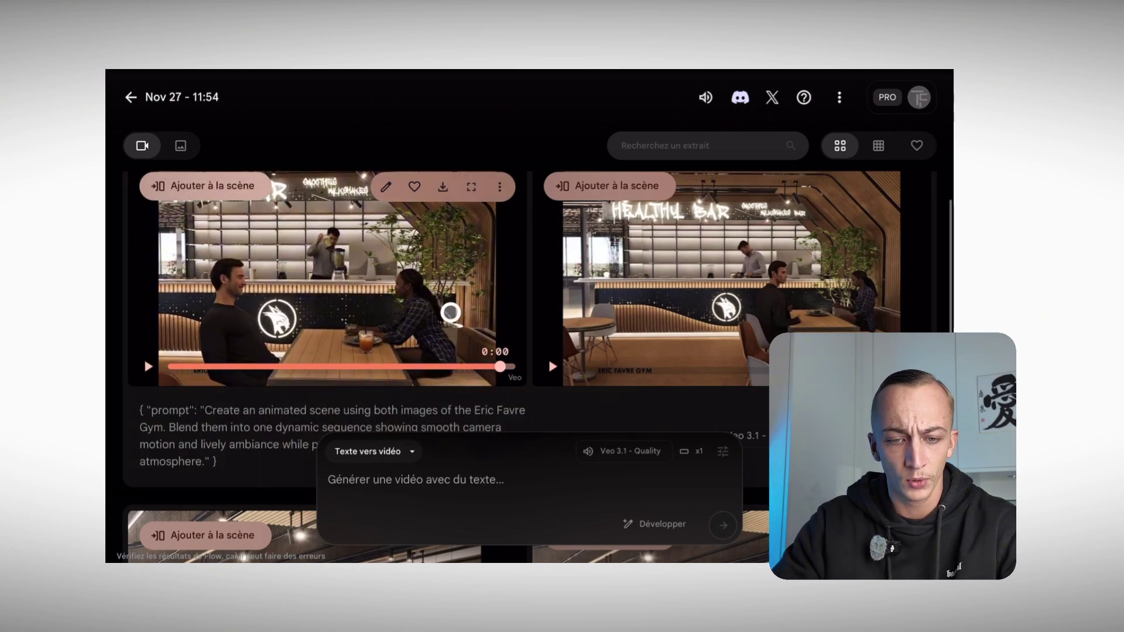
pyautogui.scroll(-5, 450, 312)
pyautogui.scroll(5, 450, 309)
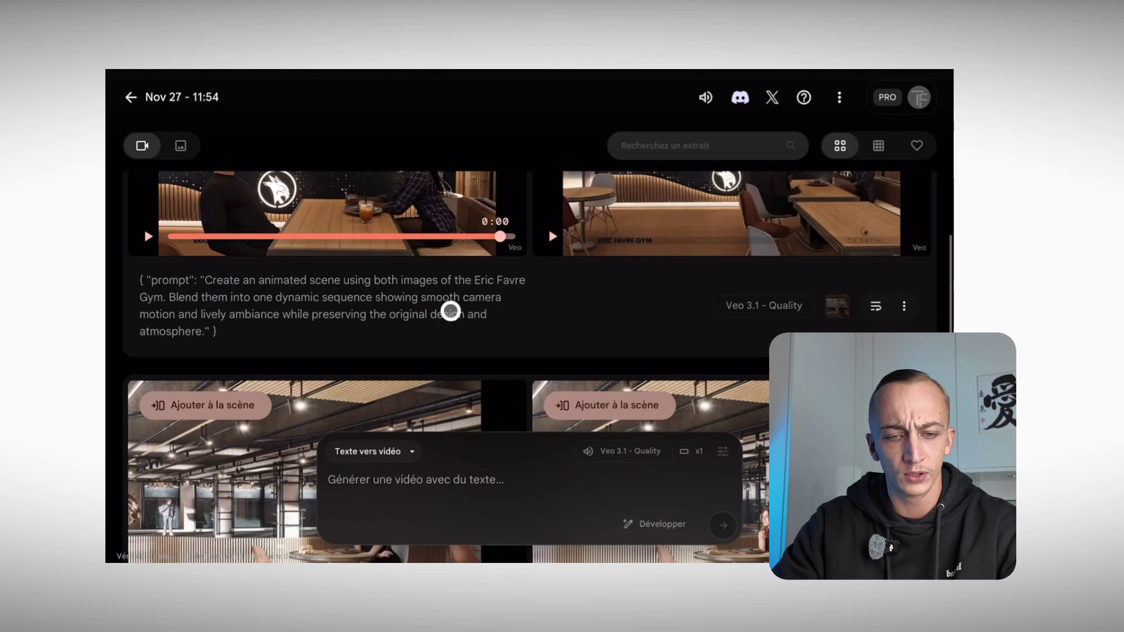
pyautogui.scroll(-8, 451, 307)
pyautogui.scroll(3, 433, 299)
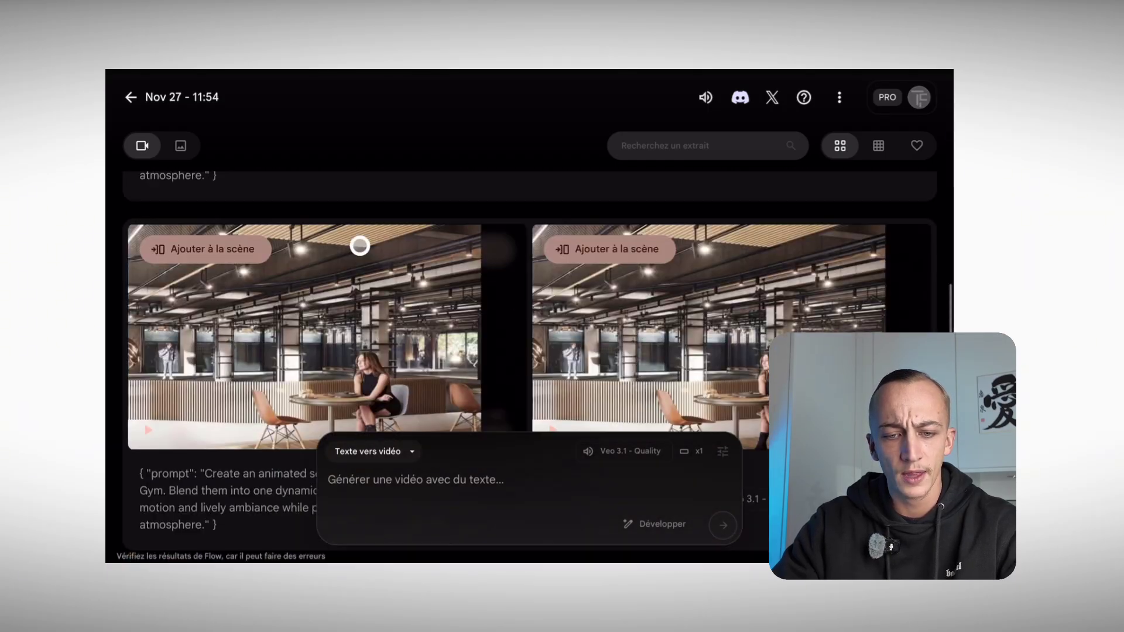
pyautogui.click(131, 102)
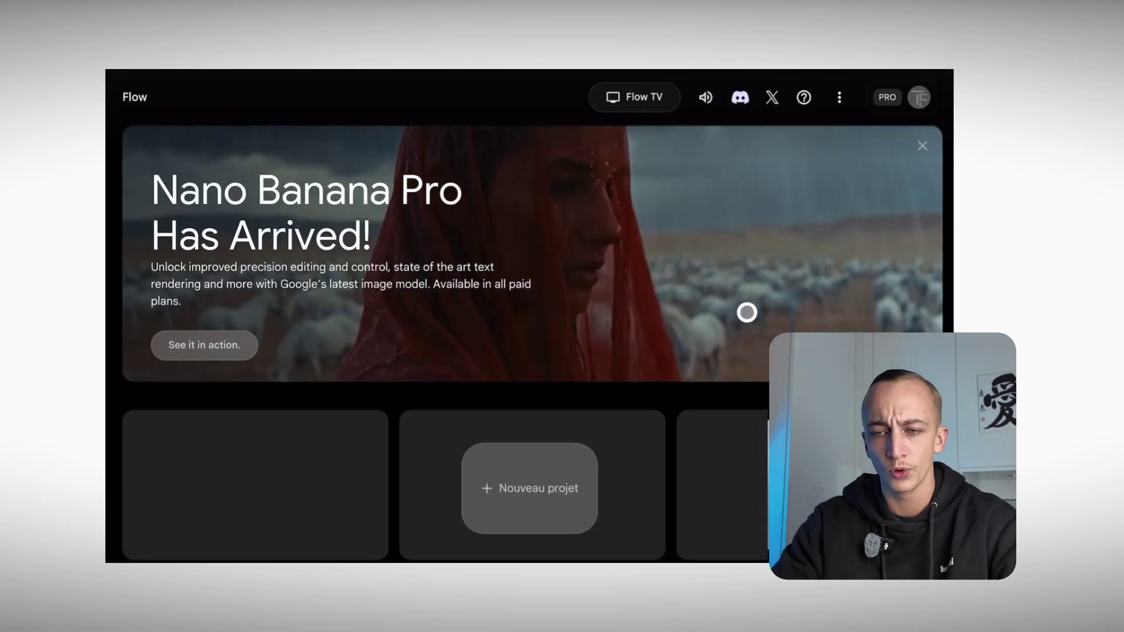
# - Create a new project and set its generation mode to Images vers vidéo
pyautogui.scroll(-3, 747, 312)
pyautogui.click(506, 456)
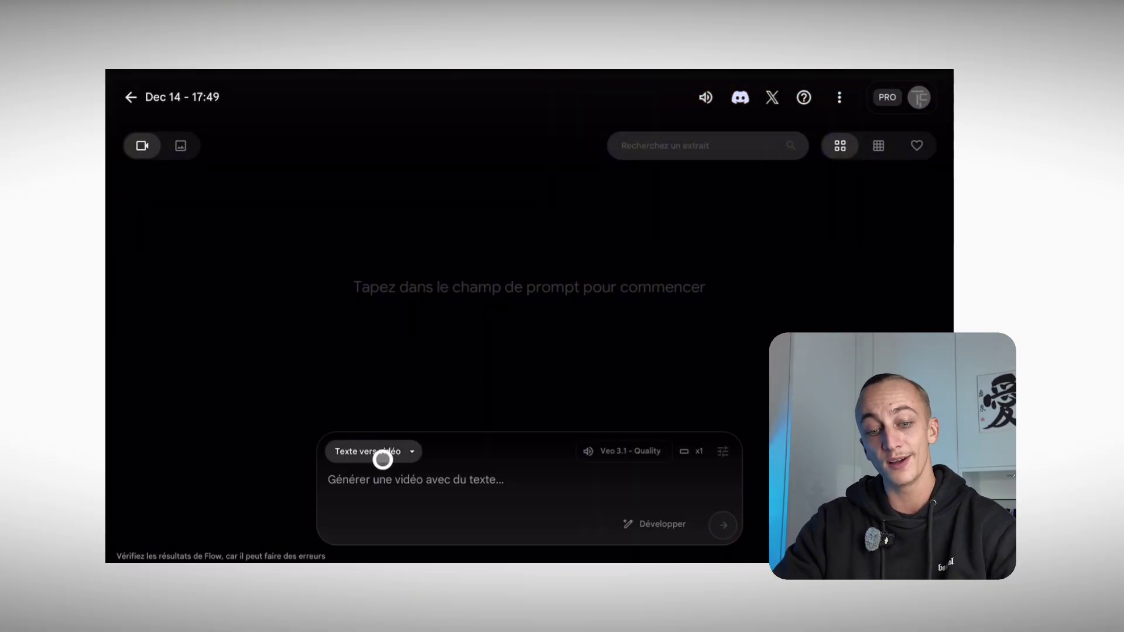
pyautogui.click(389, 457)
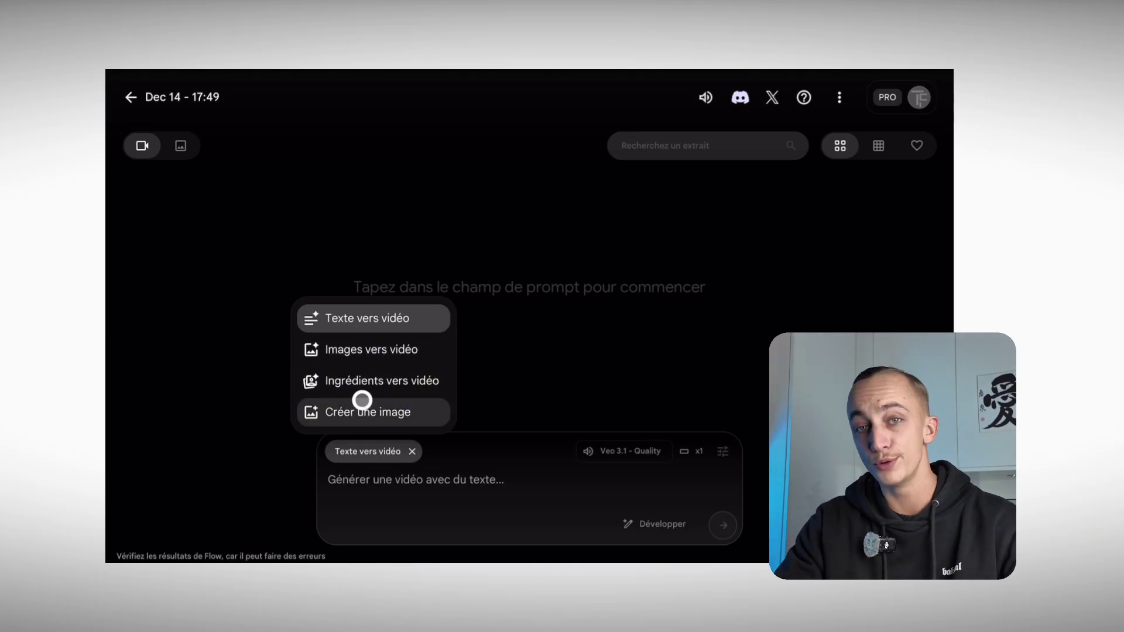
pyautogui.click(393, 348)
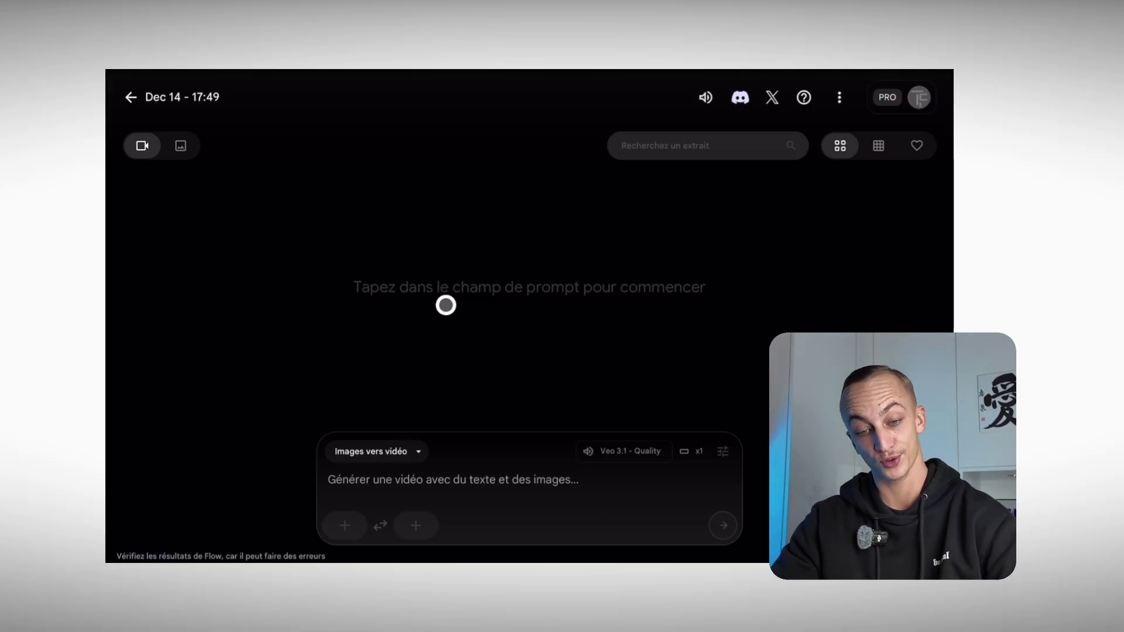
# - Add the photo of the bearded man in a dark T-shirt as the video's first image
pyautogui.click(347, 523)
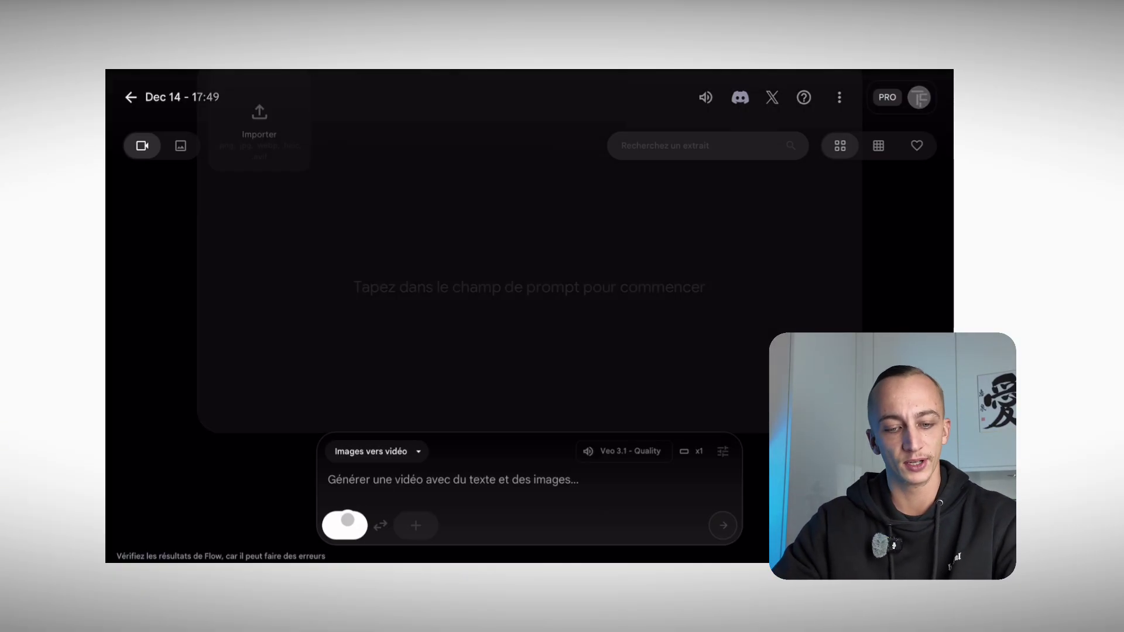
pyautogui.scroll(-2, 554, 316)
pyautogui.scroll(2, 554, 314)
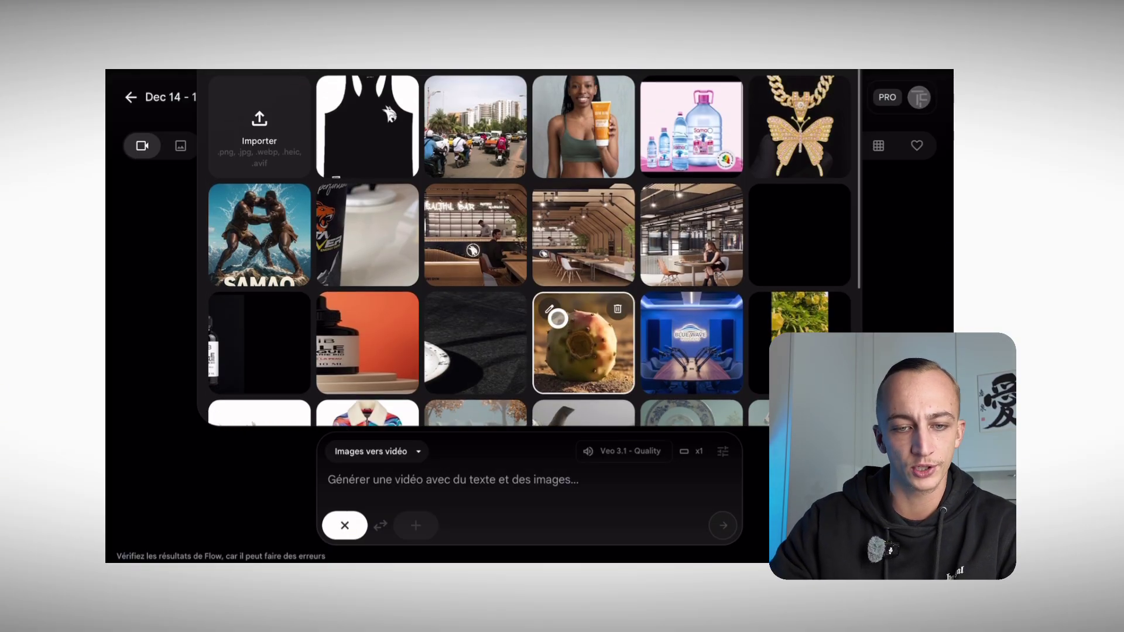
pyautogui.click(717, 184)
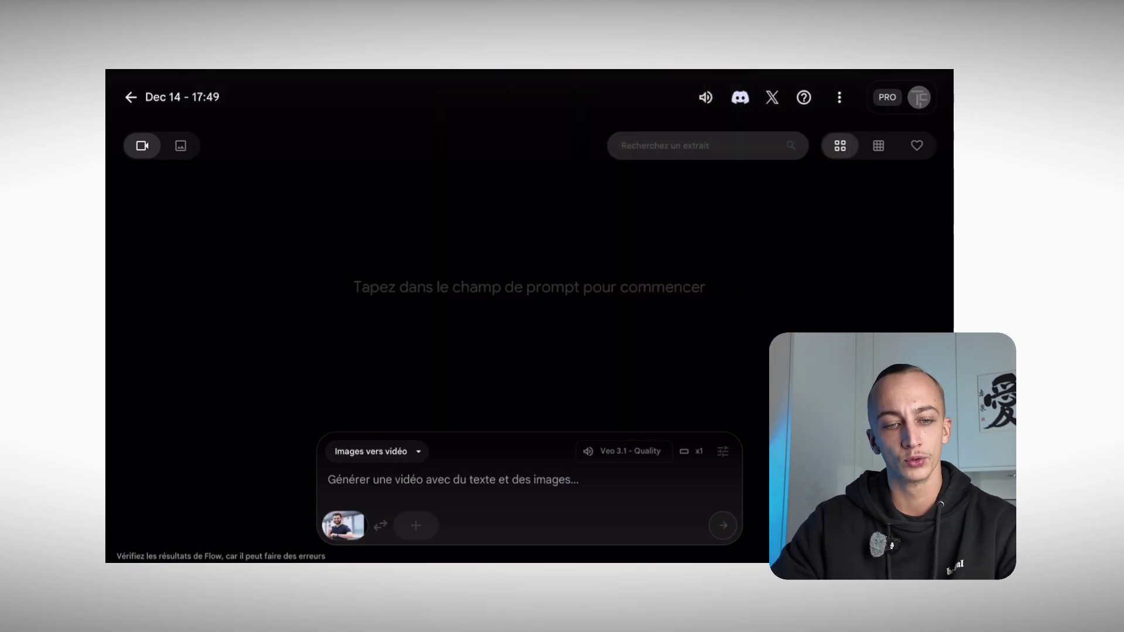
# - Import the photo of the wooden pull-up bars in the park from the photo library for the second image
pyautogui.click(416, 525)
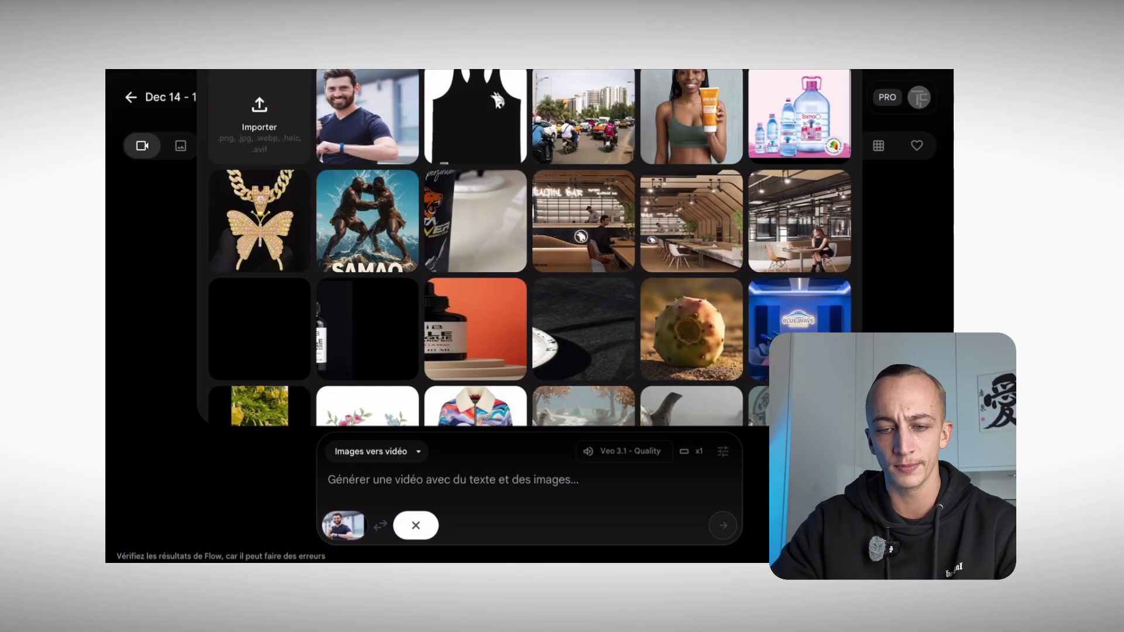
pyautogui.click(259, 117)
pyautogui.click(222, 233)
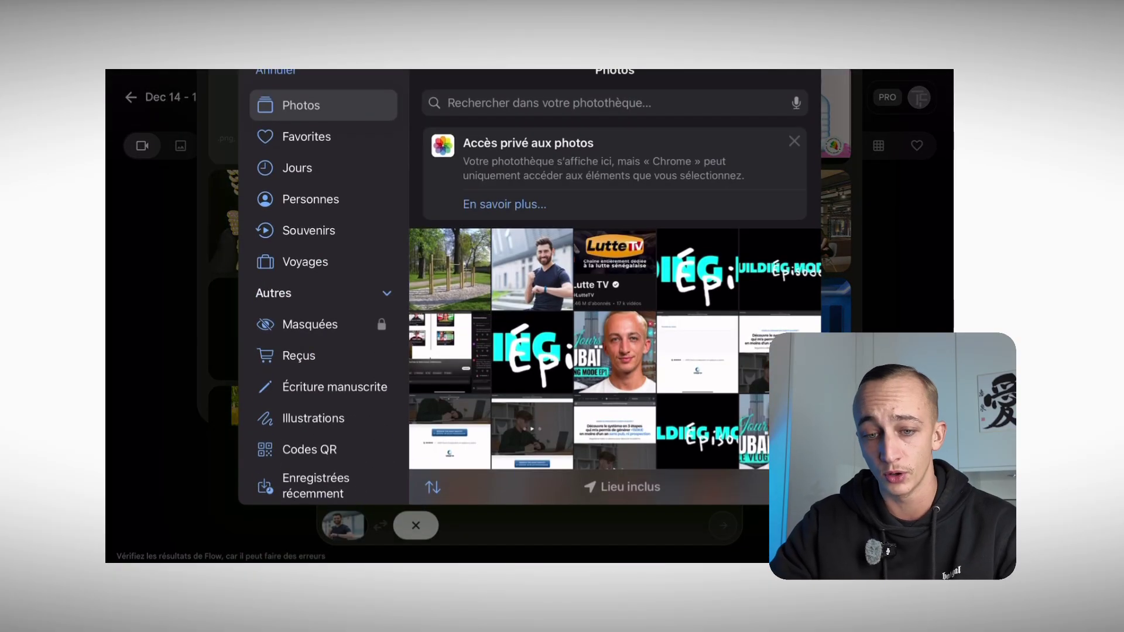
pyautogui.click(449, 269)
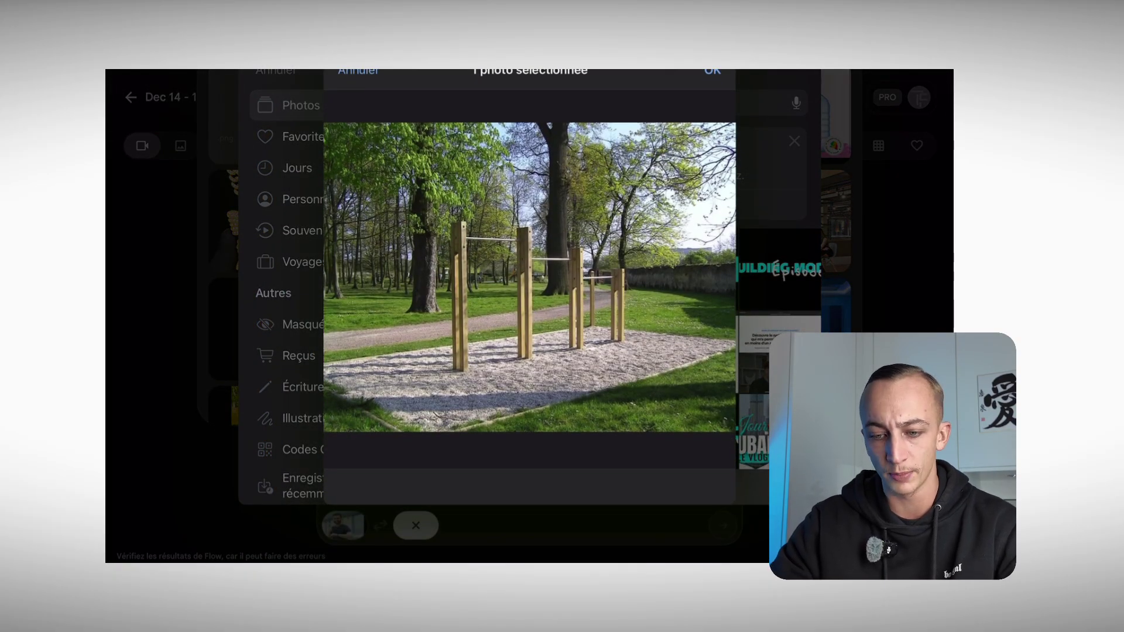
pyautogui.click(712, 71)
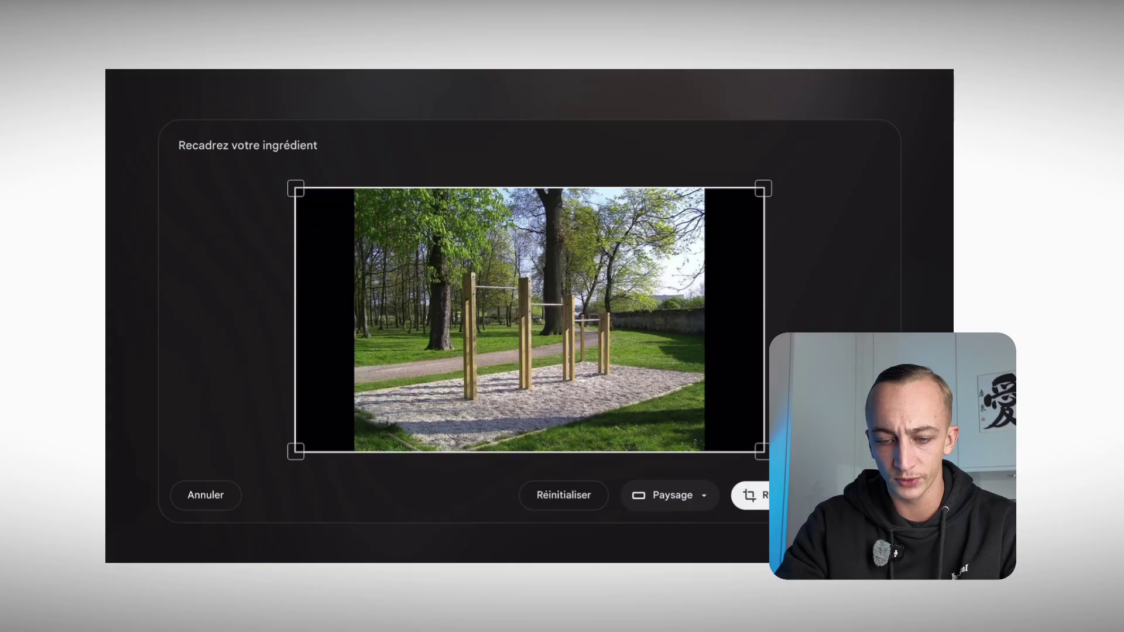
# - Crop the park photo in Paysage format so the frame excludes the black side bands
pyautogui.moveTo(763, 451); pyautogui.dragTo(518, 378)
pyautogui.moveTo(349, 282); pyautogui.dragTo(530, 336)
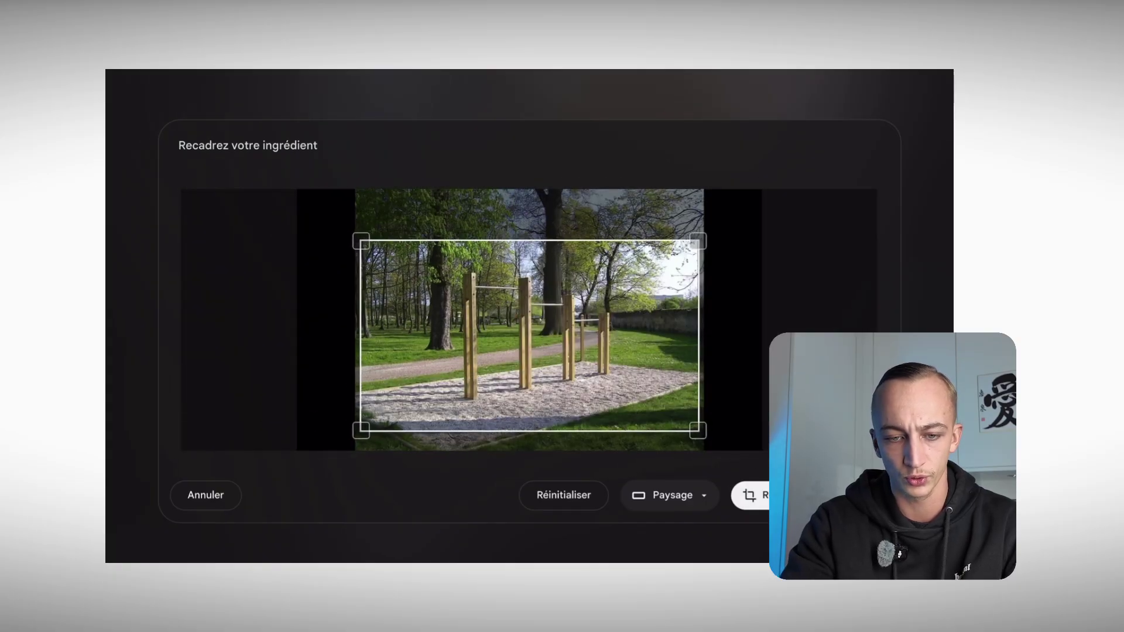
pyautogui.click(751, 495)
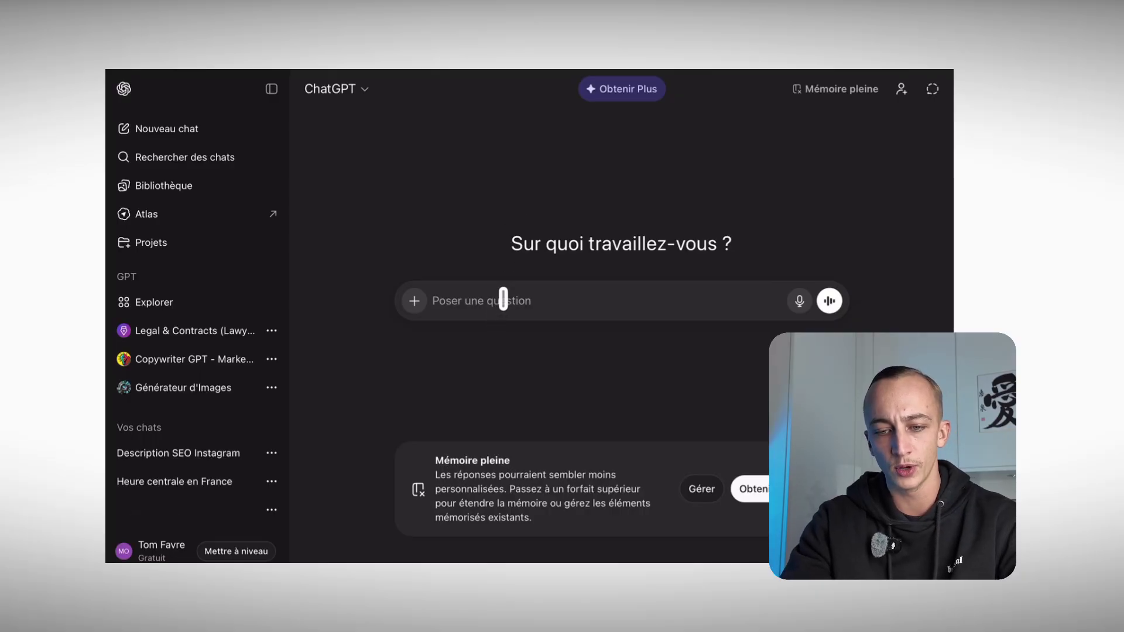
# - Switch to ChatGPT and ask in French for a JSON script making the person in the photo do pull-ups on one of the park's bars
pyautogui.click(505, 301)
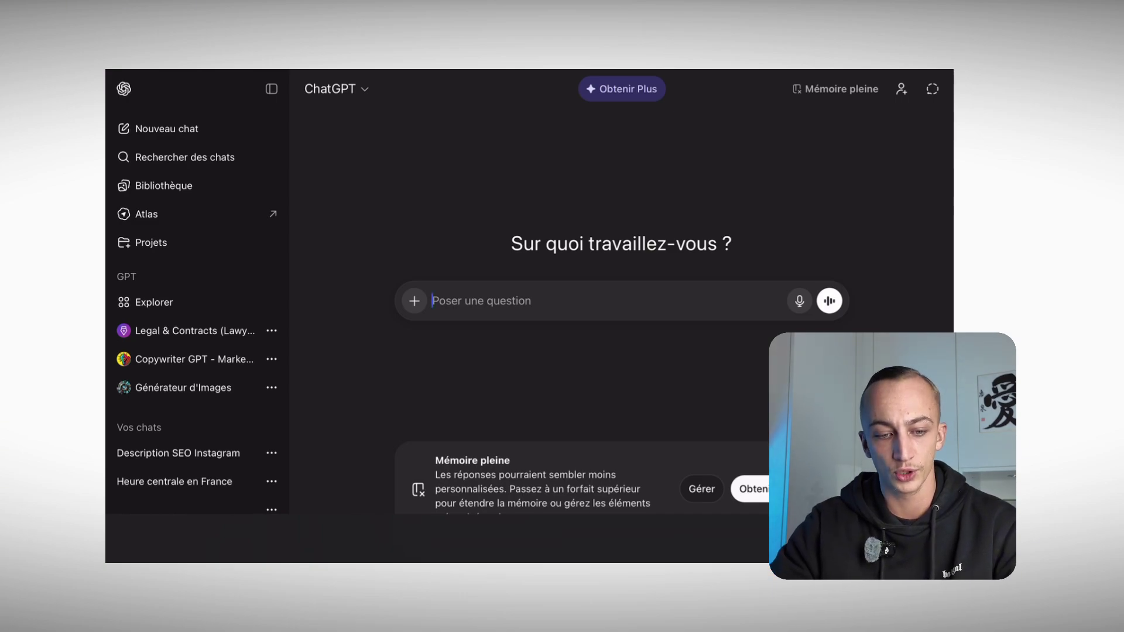
pyautogui.write('creer moi un script en format Jso')
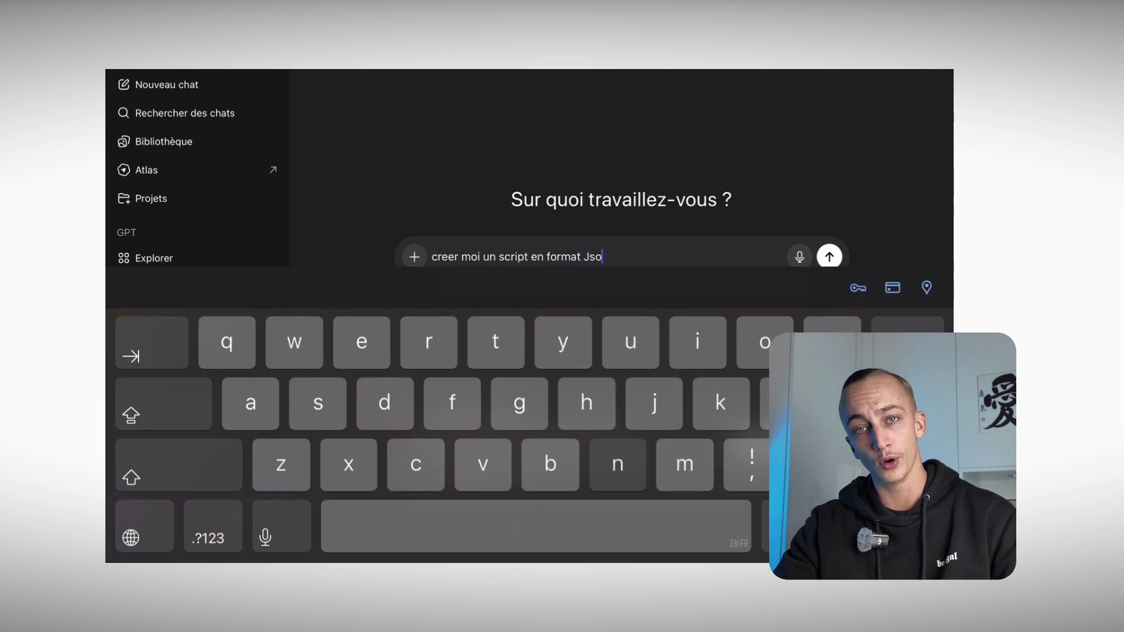
pyautogui.write('n ou tu demande de faire en sorte que la perso')
pyautogui.write('nne qui lit le script sache comment faire')
pyautogui.write('s')
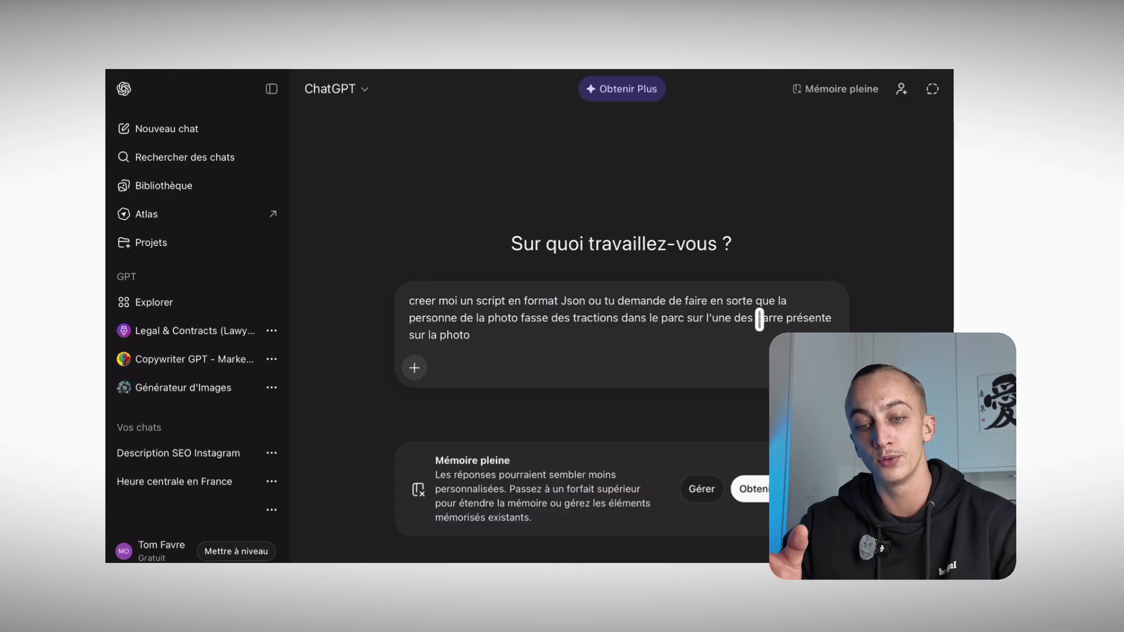
pyautogui.press('Return')
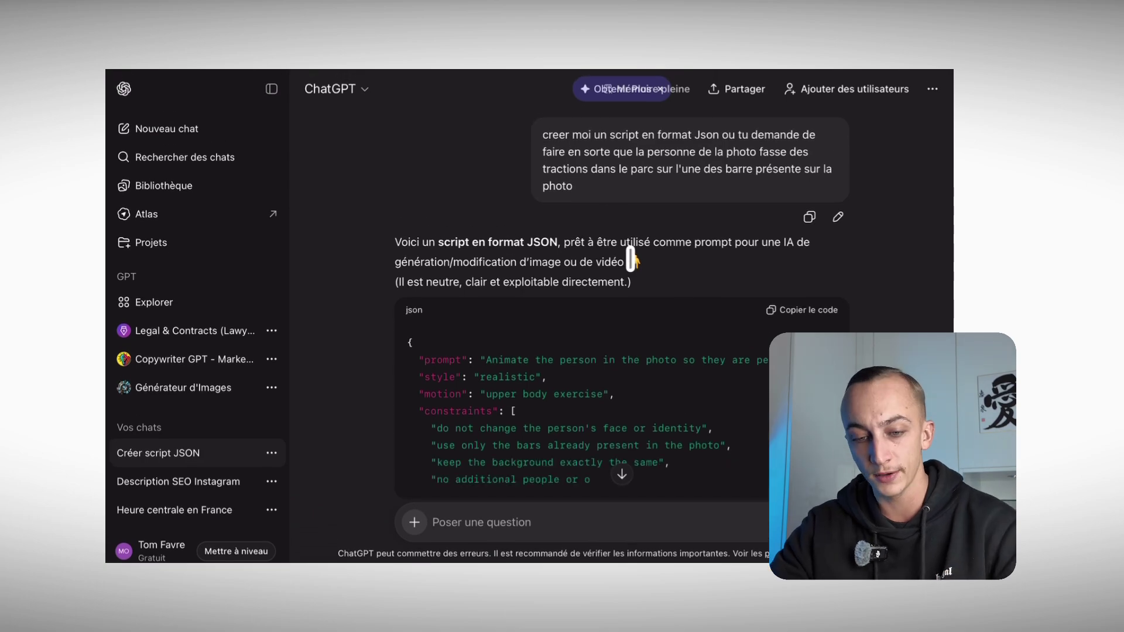
pyautogui.scroll(-3, 631, 260)
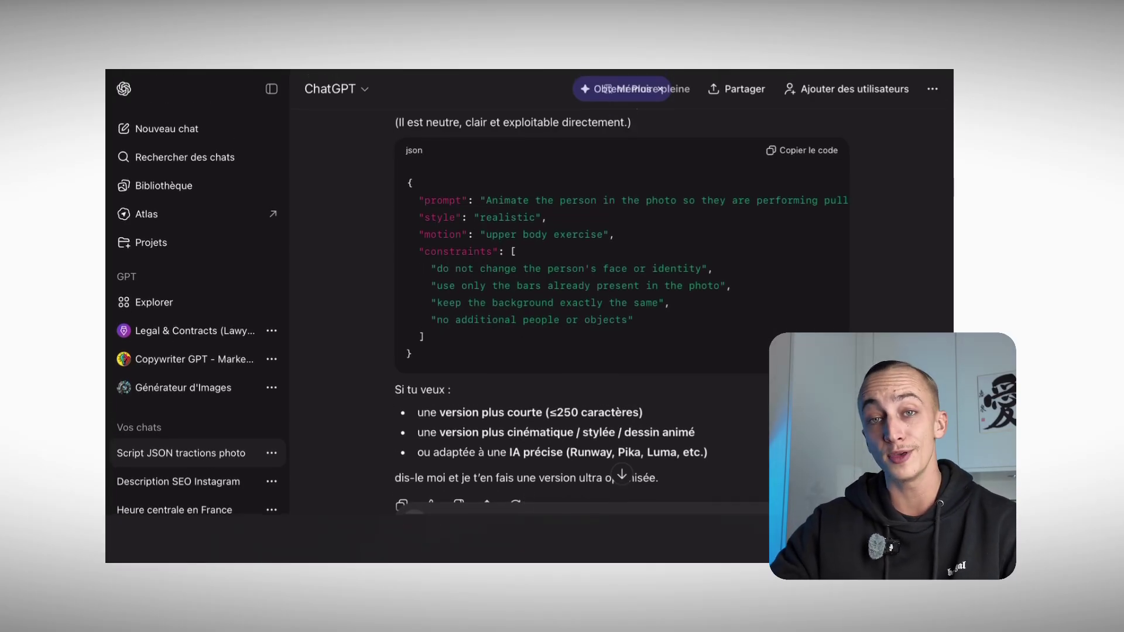
pyautogui.scroll(-1, 621, 305)
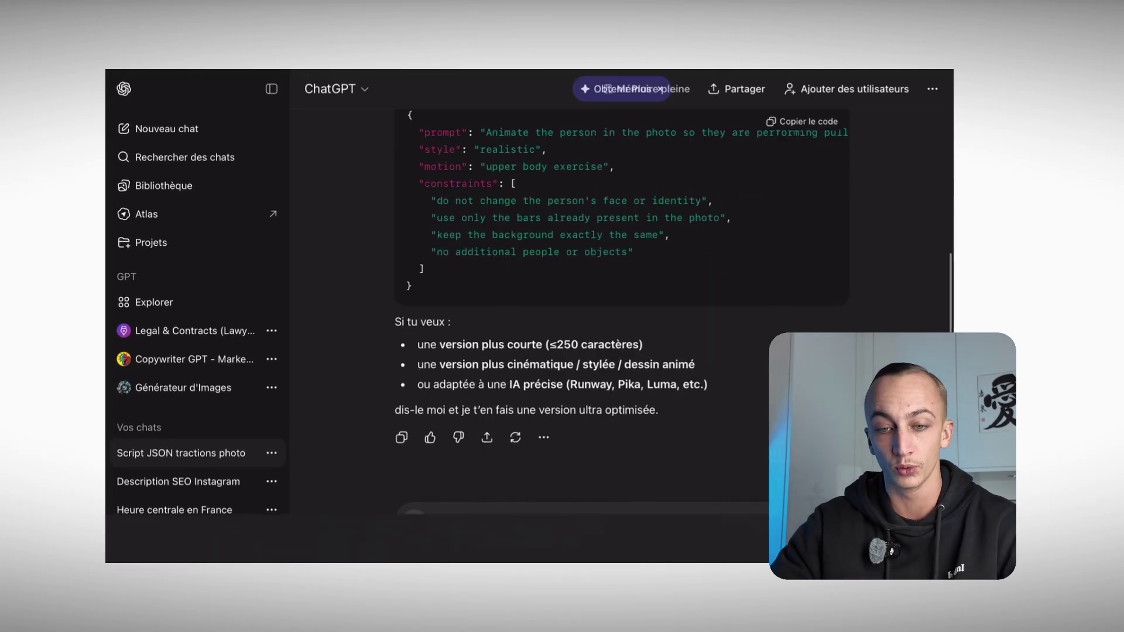
# - Send the follow-up request to ChatGPT, switch to Flow and paste the short JSON pull-up prompt as the video's description
pyautogui.press('Return')
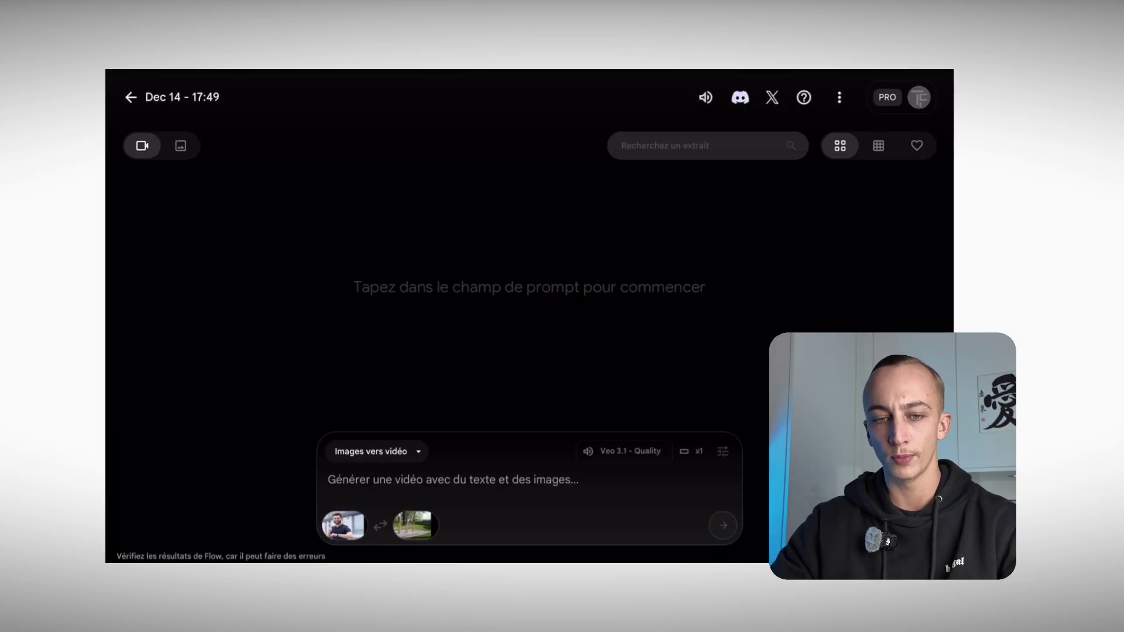
pyautogui.click(429, 482)
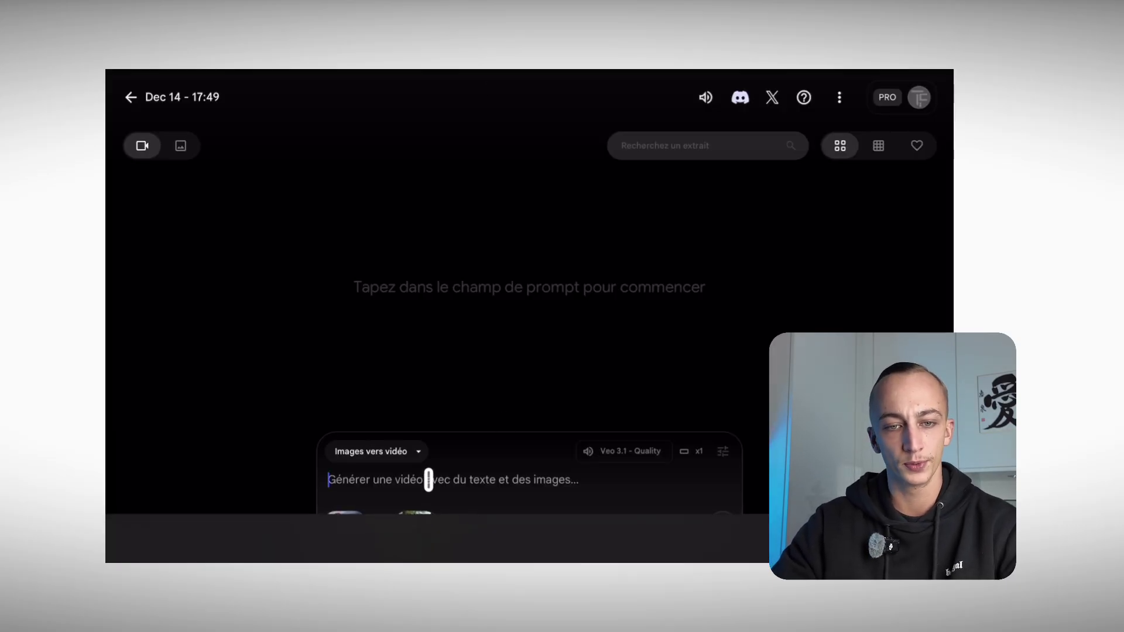
pyautogui.hotkey('ctrl', 'v')
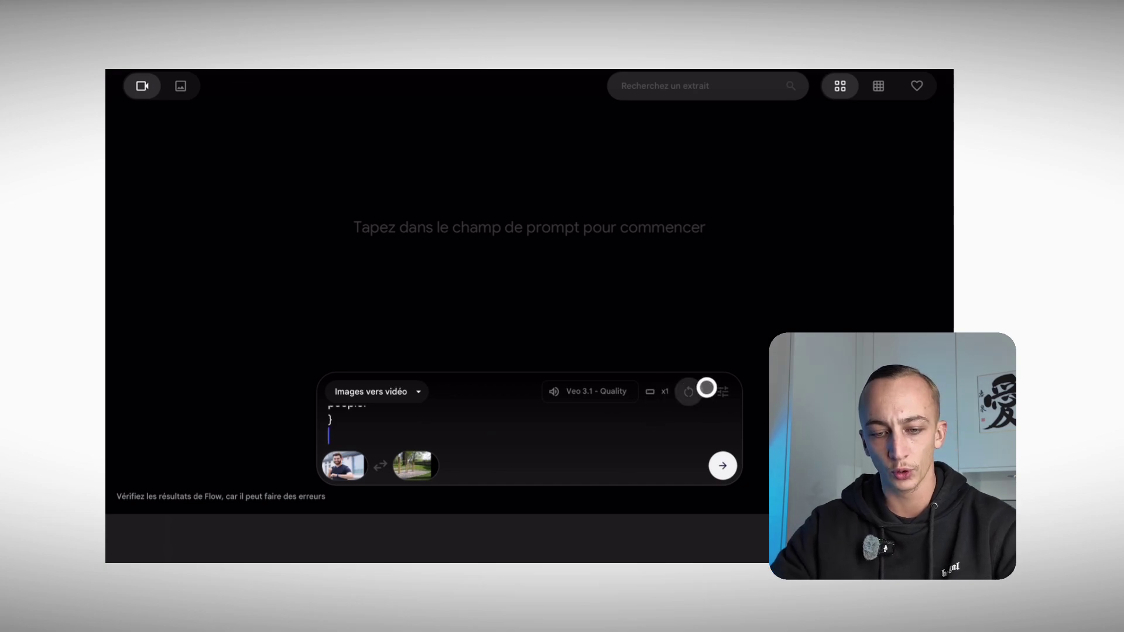
pyautogui.scroll(1, 726, 389)
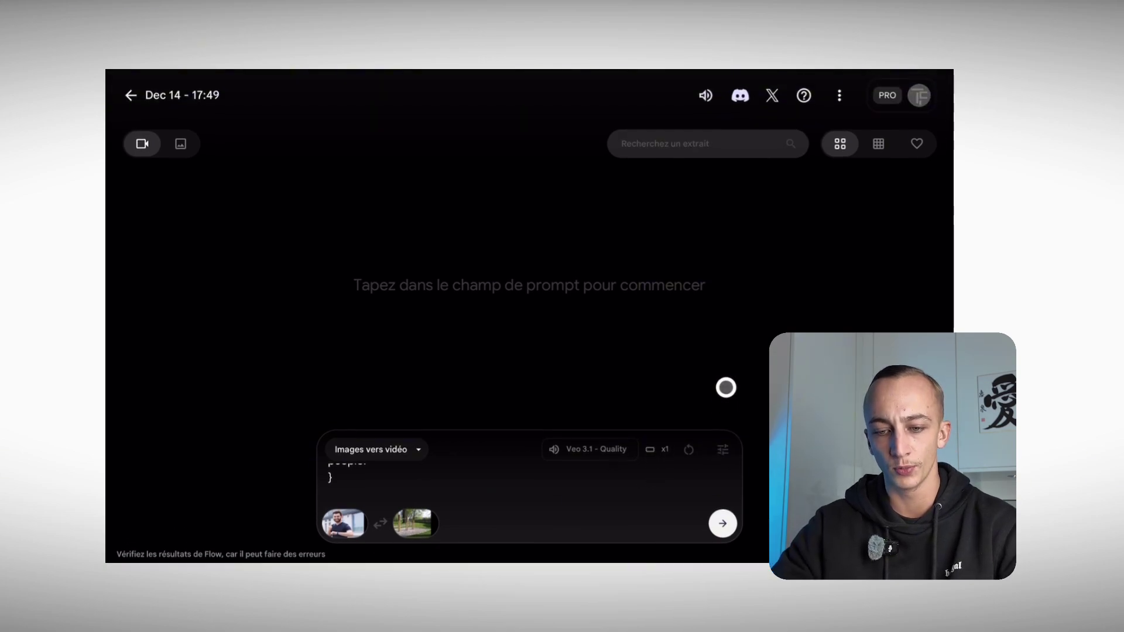
# - Check the results-per-prompt options, keep 1 result in Paysage (16:9) with Veo 3.1 - Quality, and generate the video
pyautogui.click(722, 446)
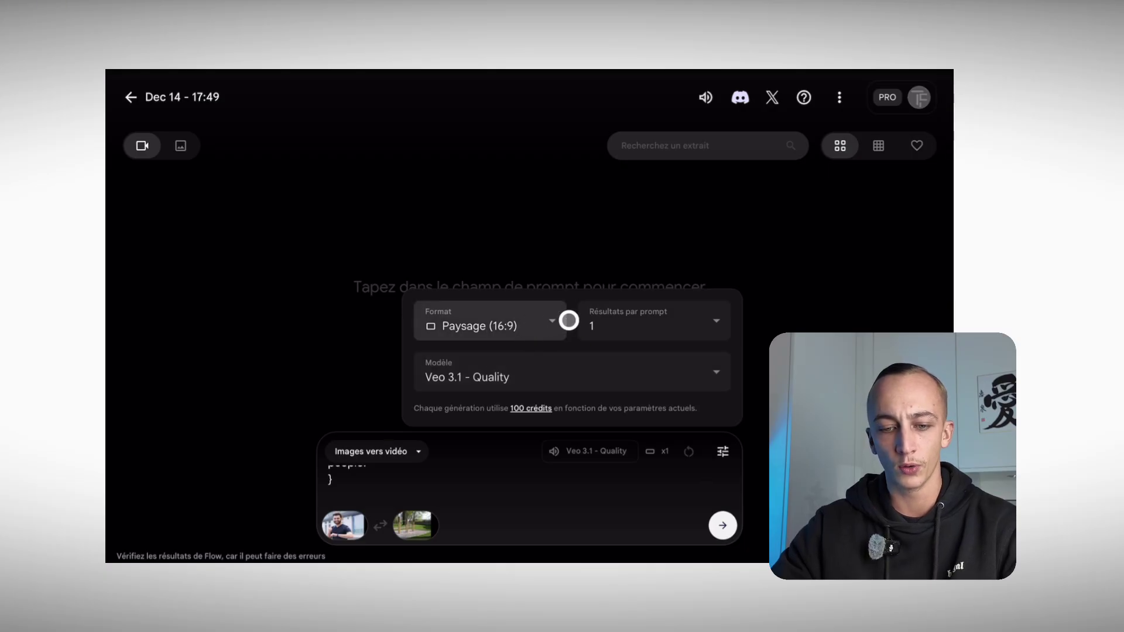
pyautogui.click(644, 326)
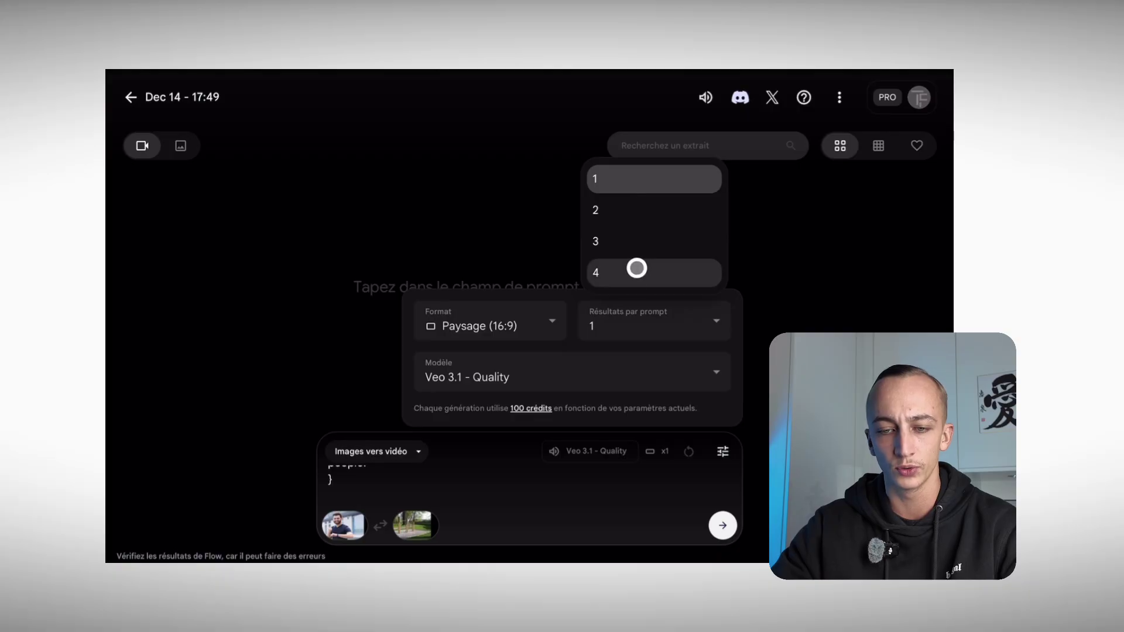
pyautogui.click(565, 505)
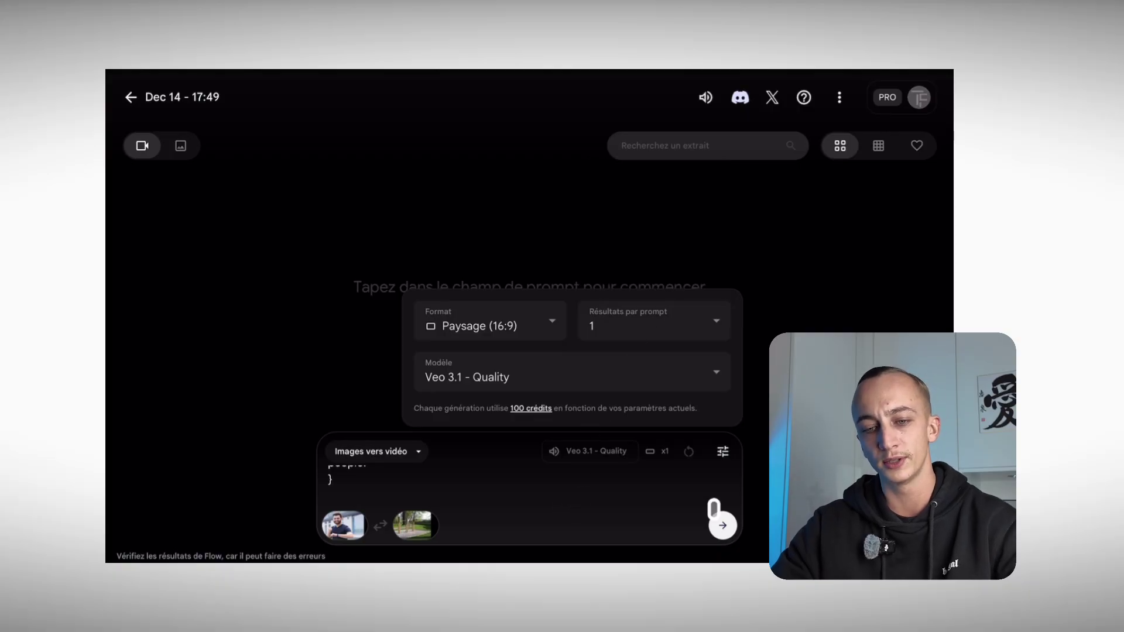
pyautogui.click(720, 526)
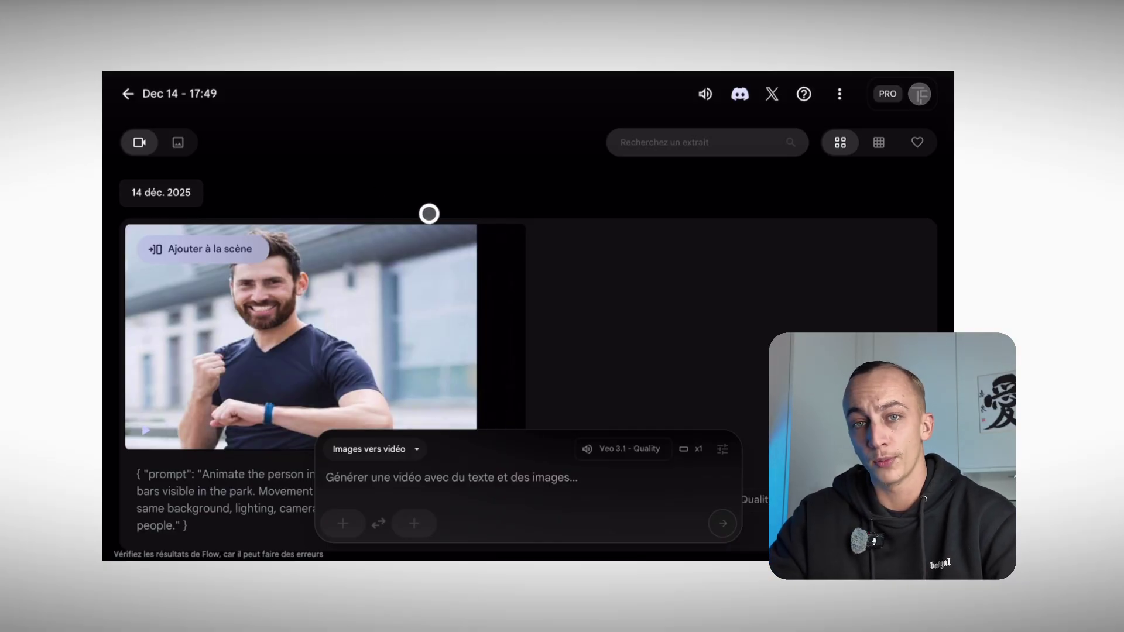
# - Watch the generated pull-up video in full screen to examine the man's movement on the park bar, and return to the project
pyautogui.scroll(-1, 695, 273)
pyautogui.moveTo(399, 236)
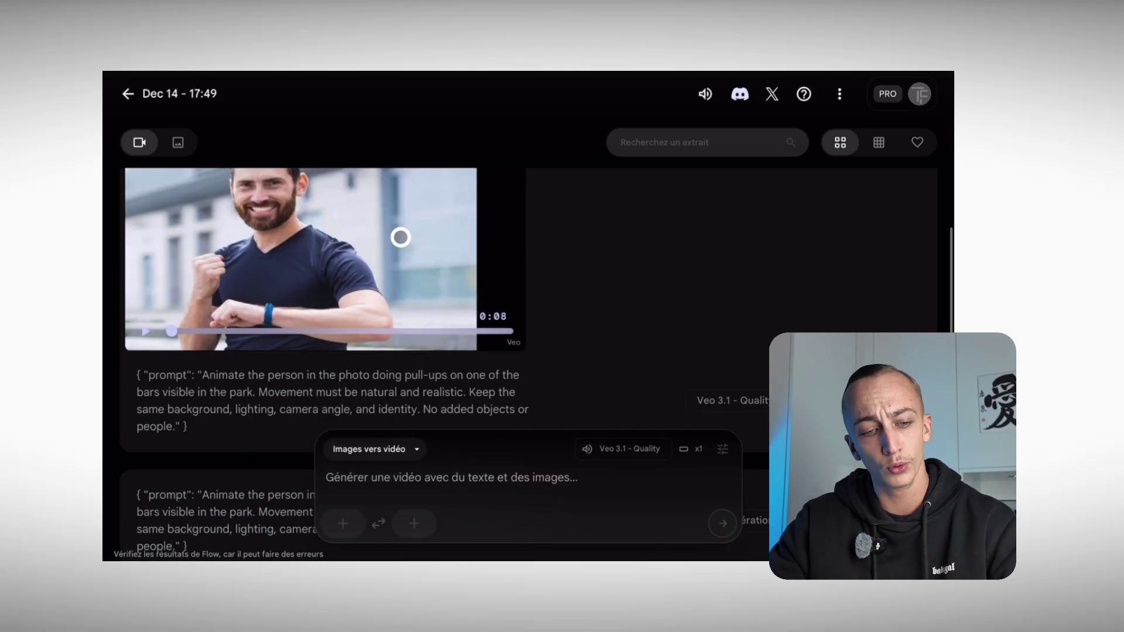
pyautogui.scroll(1, 399, 236)
pyautogui.scroll(-1, 352, 293)
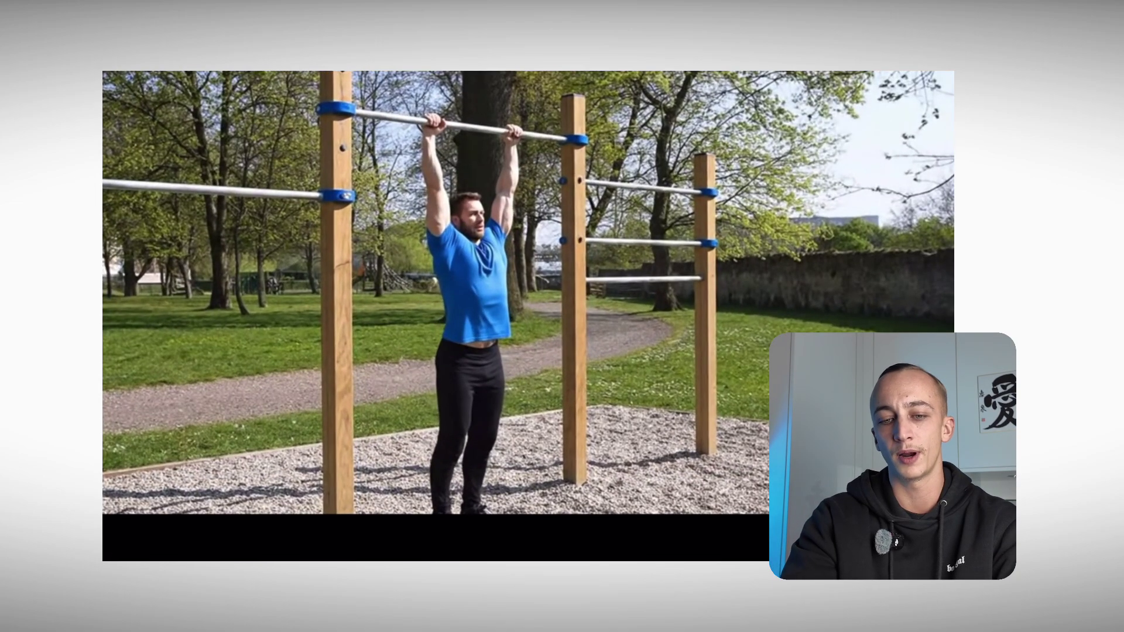
pyautogui.press('space')
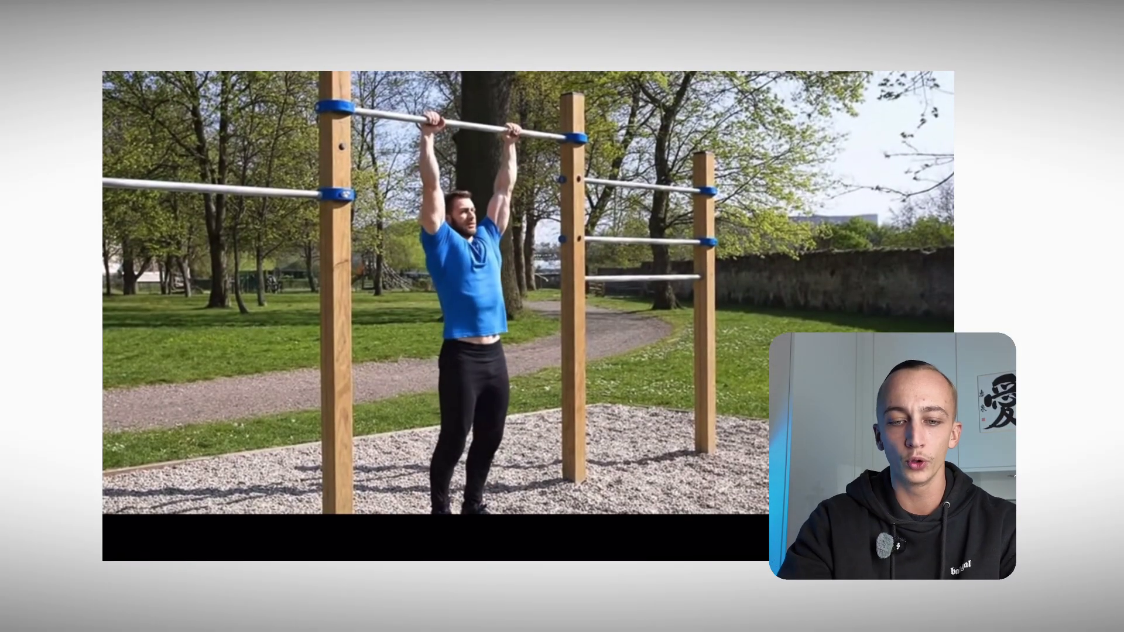
pyautogui.press('Escape')
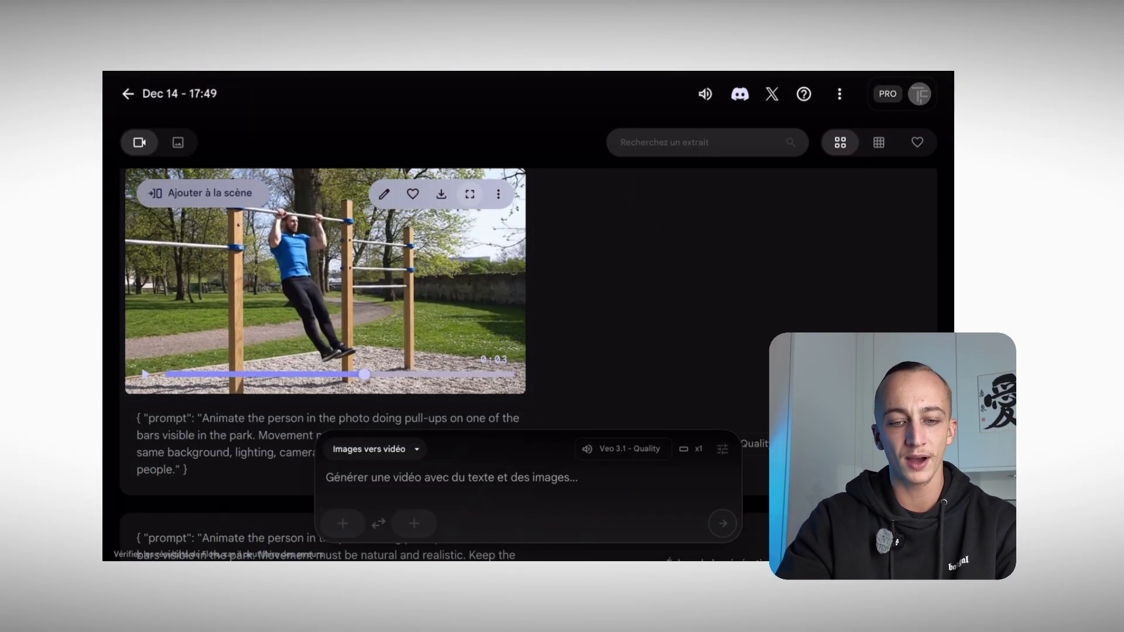
# - Set the video generation to 3 results per prompt and the Portrait (9:16) format
pyautogui.hotkey('ctrl', 'Tab')
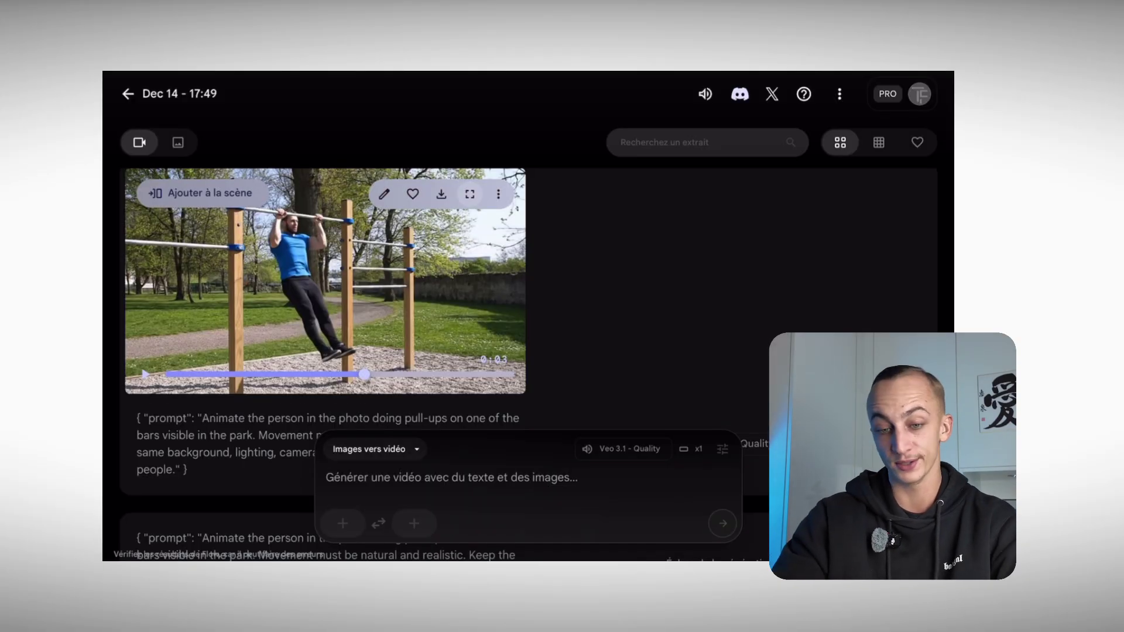
pyautogui.click(410, 478)
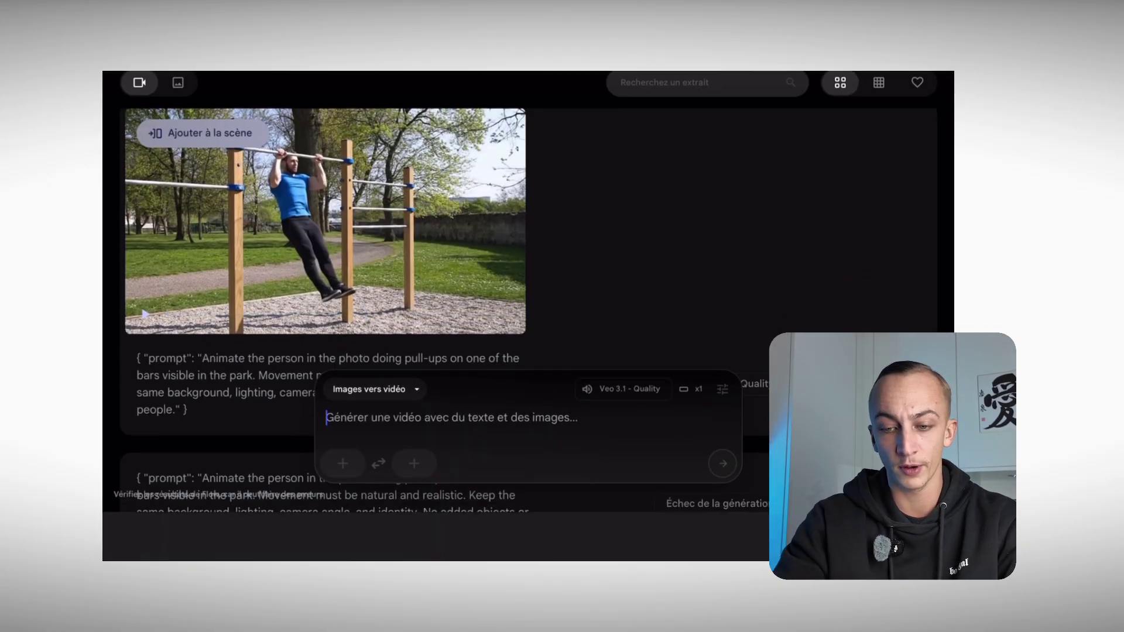
pyautogui.click(722, 449)
pyautogui.click(653, 319)
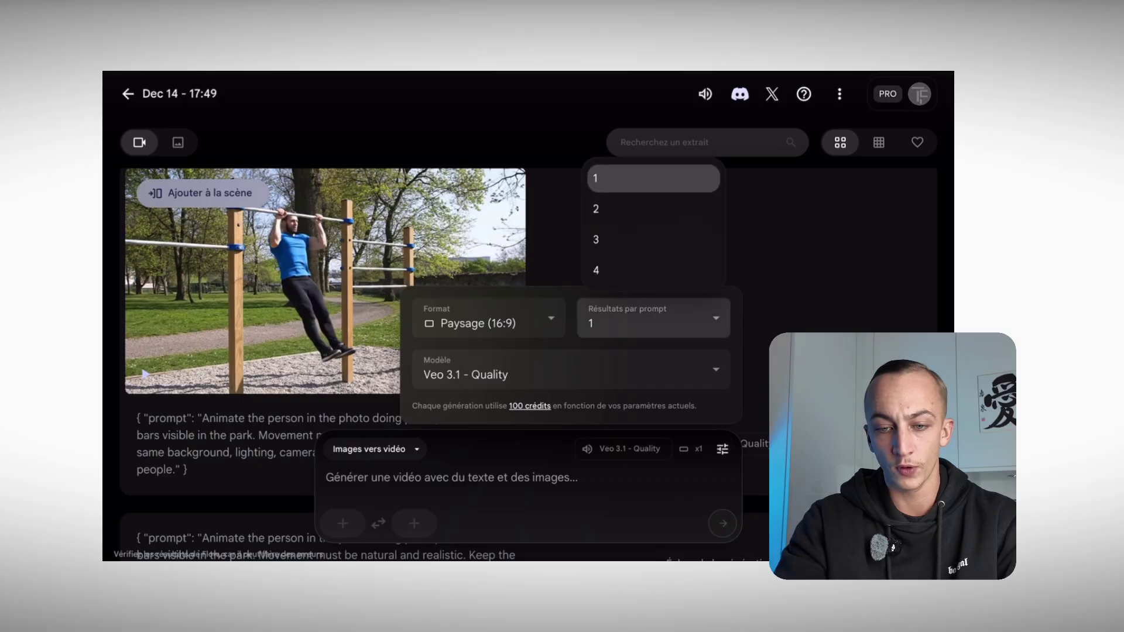
pyautogui.click(653, 239)
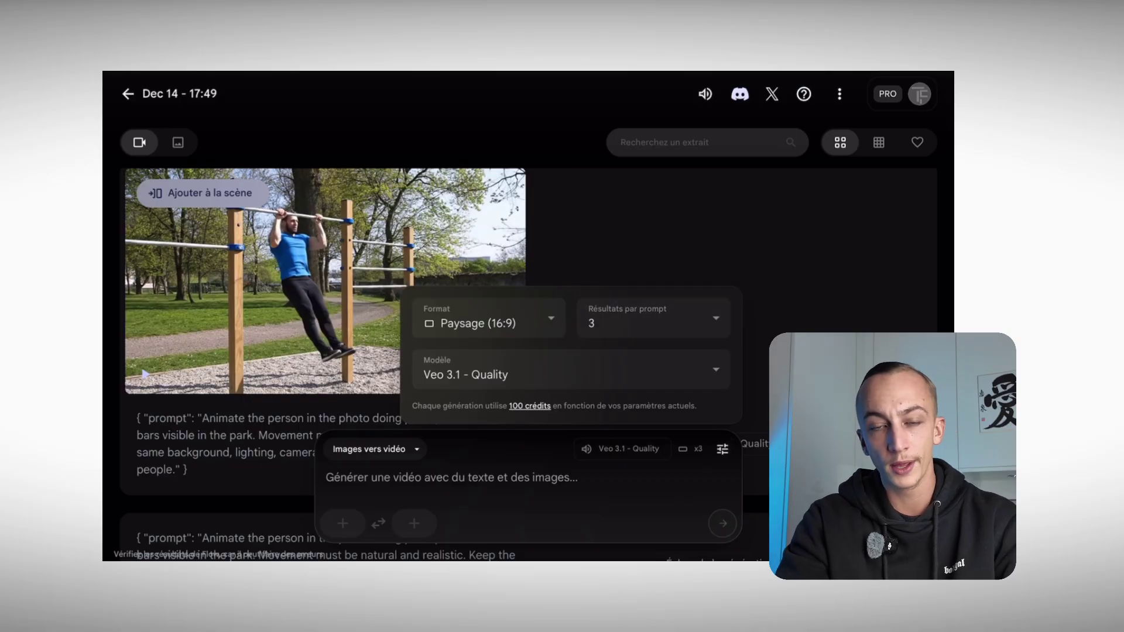
pyautogui.click(489, 319)
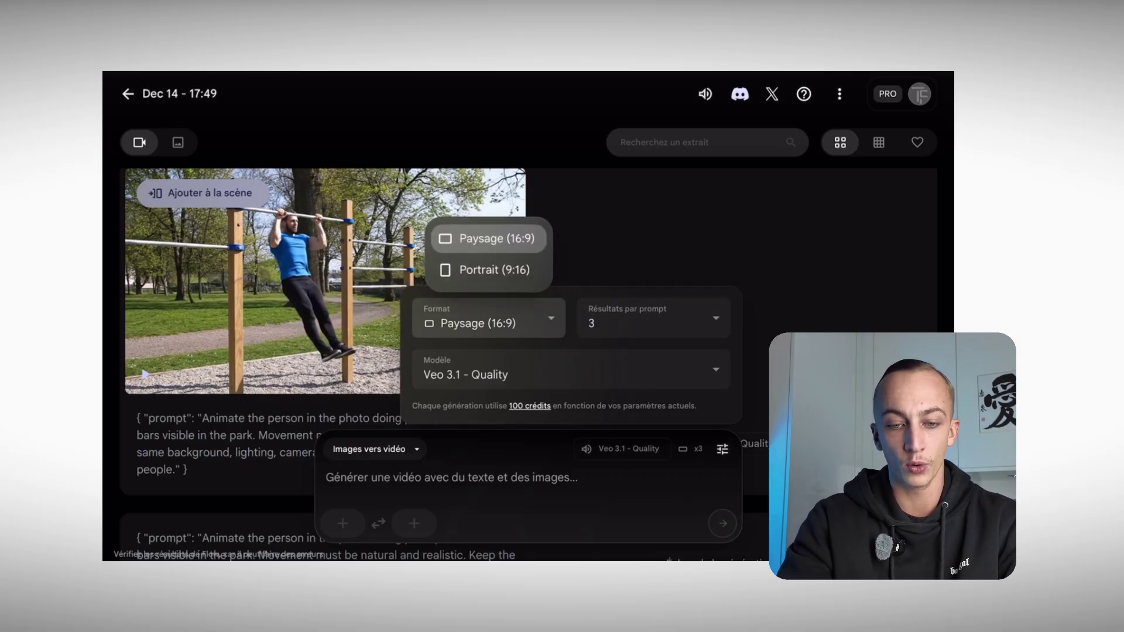
pyautogui.click(495, 270)
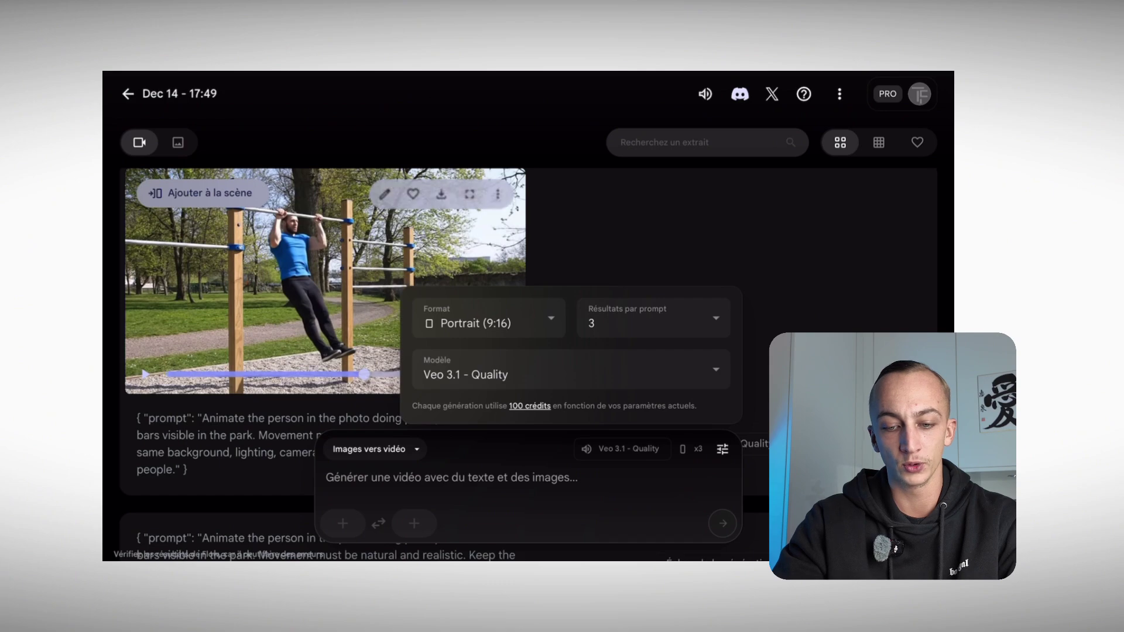
# - Generate videos from the revised JSON pull-up prompt, with the bearded man as first image and the park bars as second image
pyautogui.click(452, 478)
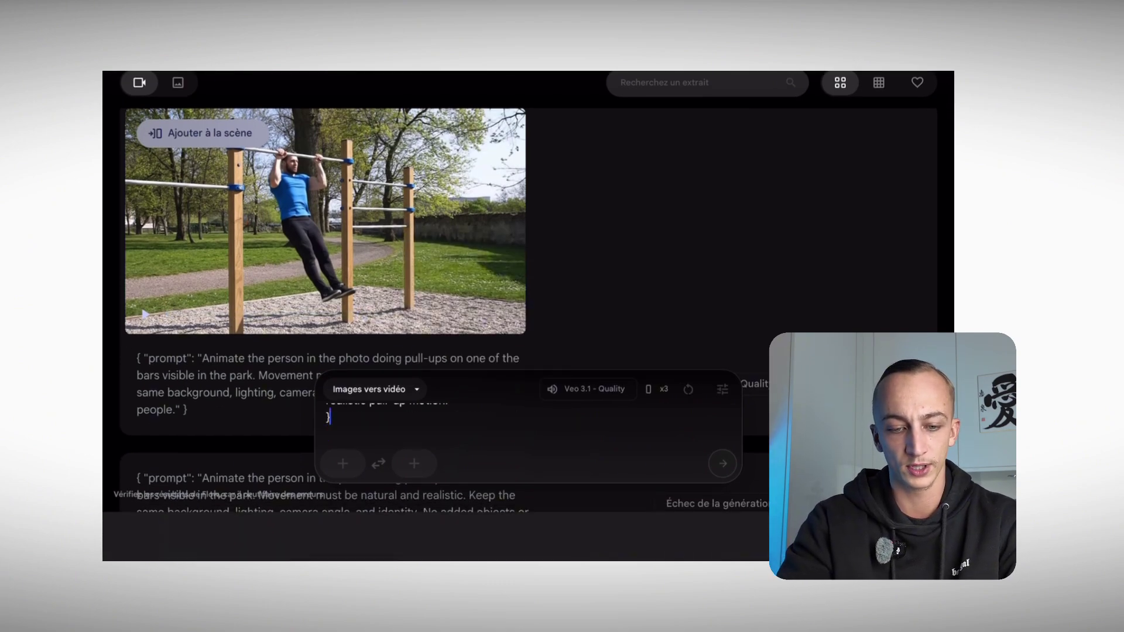
pyautogui.click(343, 464)
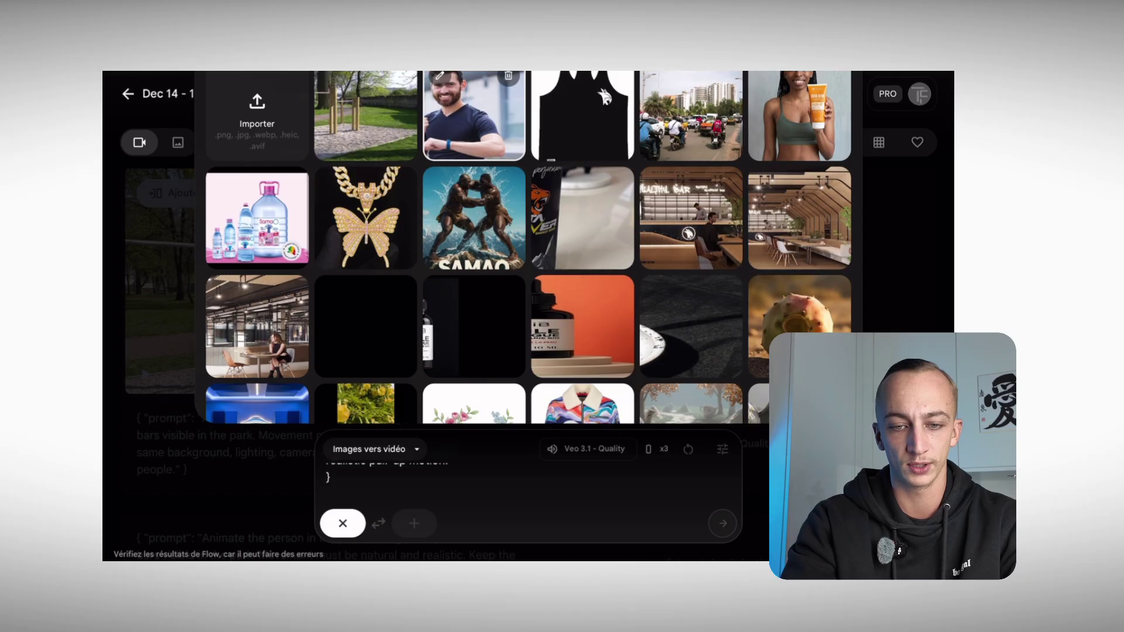
pyautogui.click(474, 117)
pyautogui.click(414, 523)
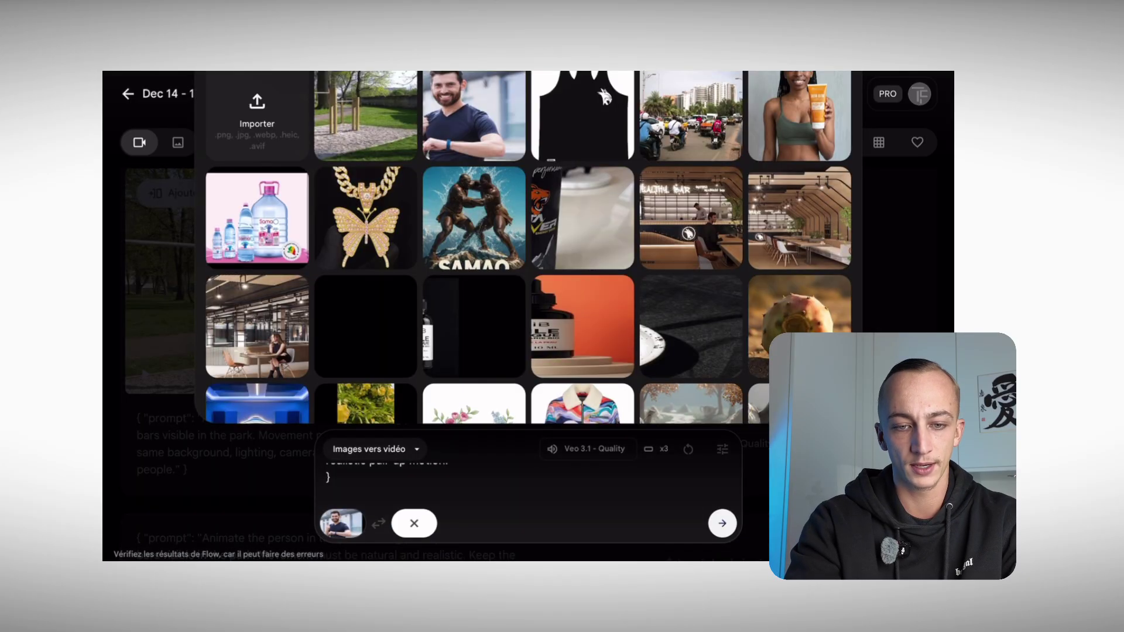
pyautogui.click(366, 120)
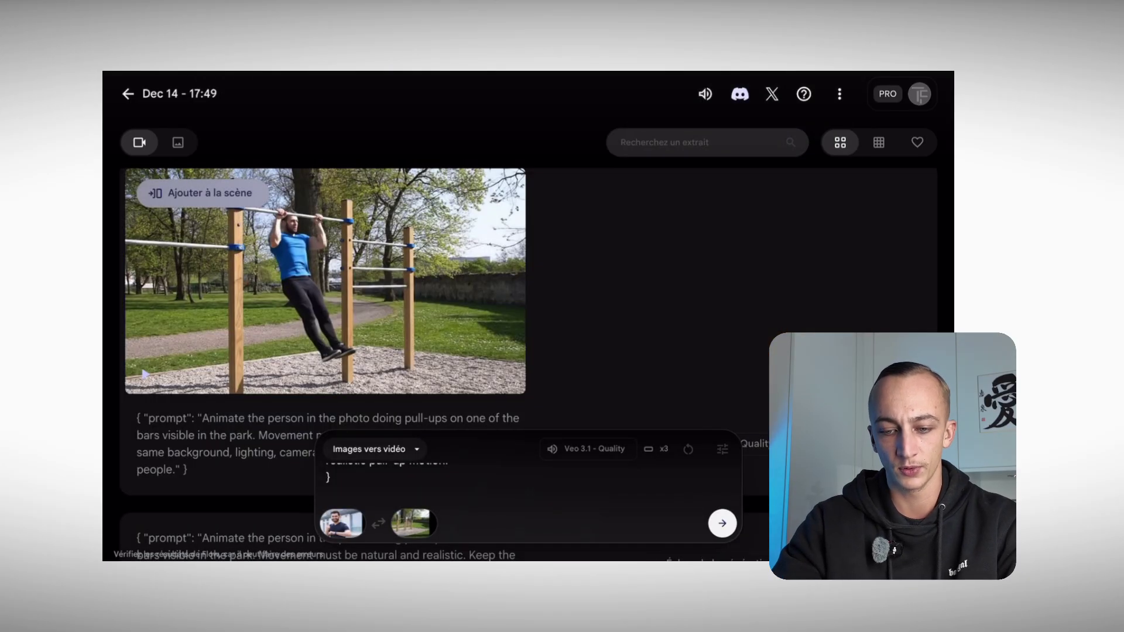
pyautogui.press('Return')
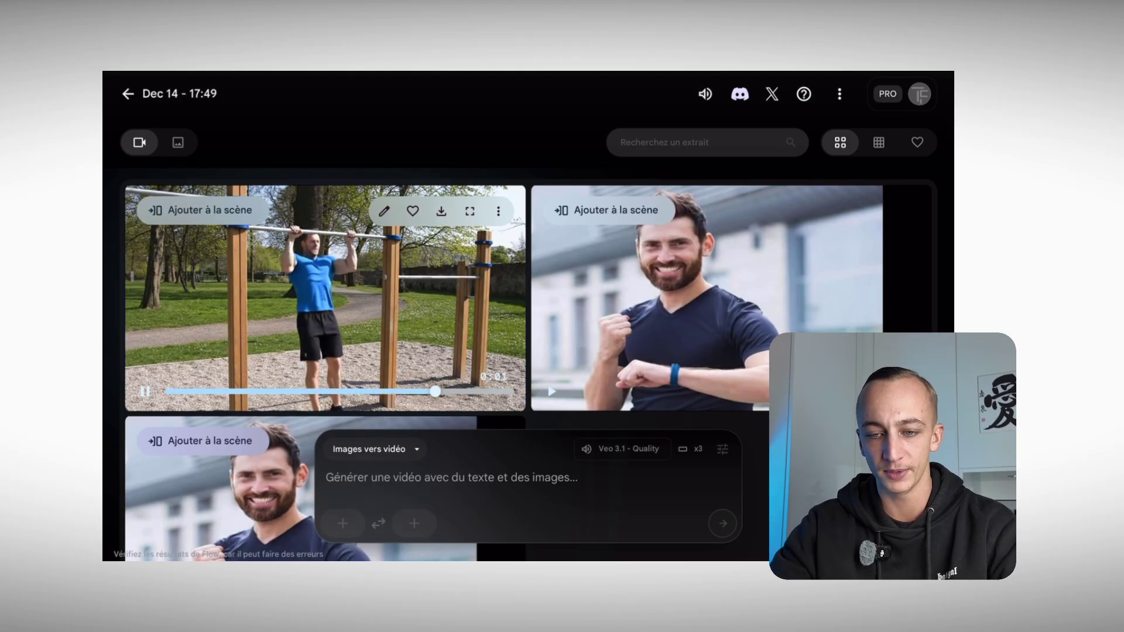
# - Preview the generated pull-up videos and add the SAMAO poster of two wrestlers as the first image of a new video
pyautogui.moveTo(726, 299)
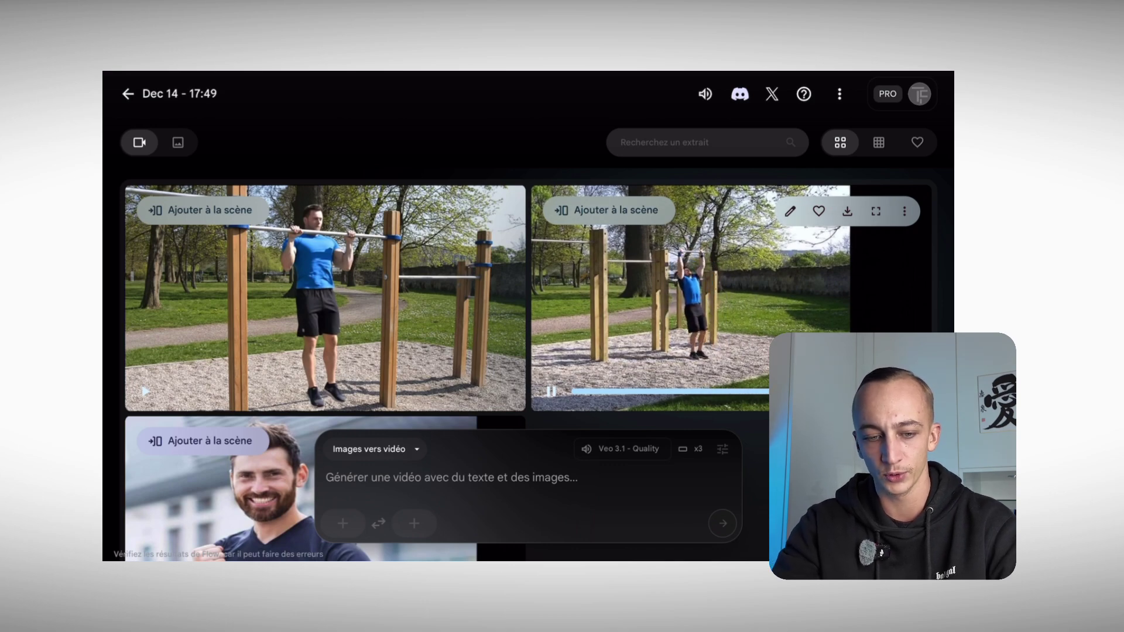
pyautogui.scroll(-3, 527, 363)
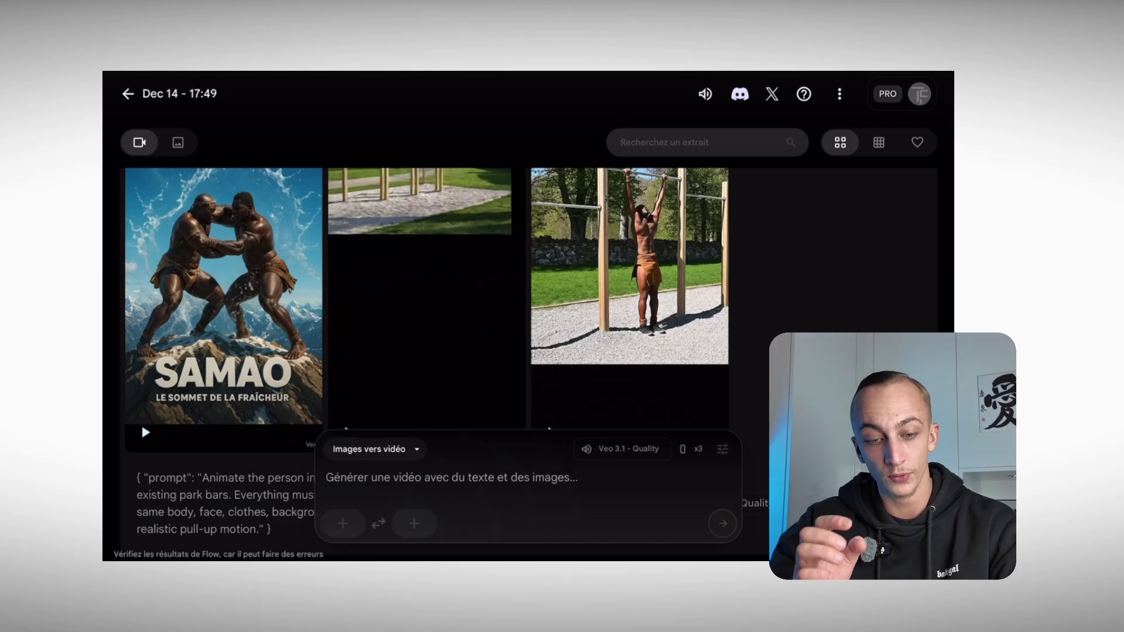
pyautogui.click(343, 524)
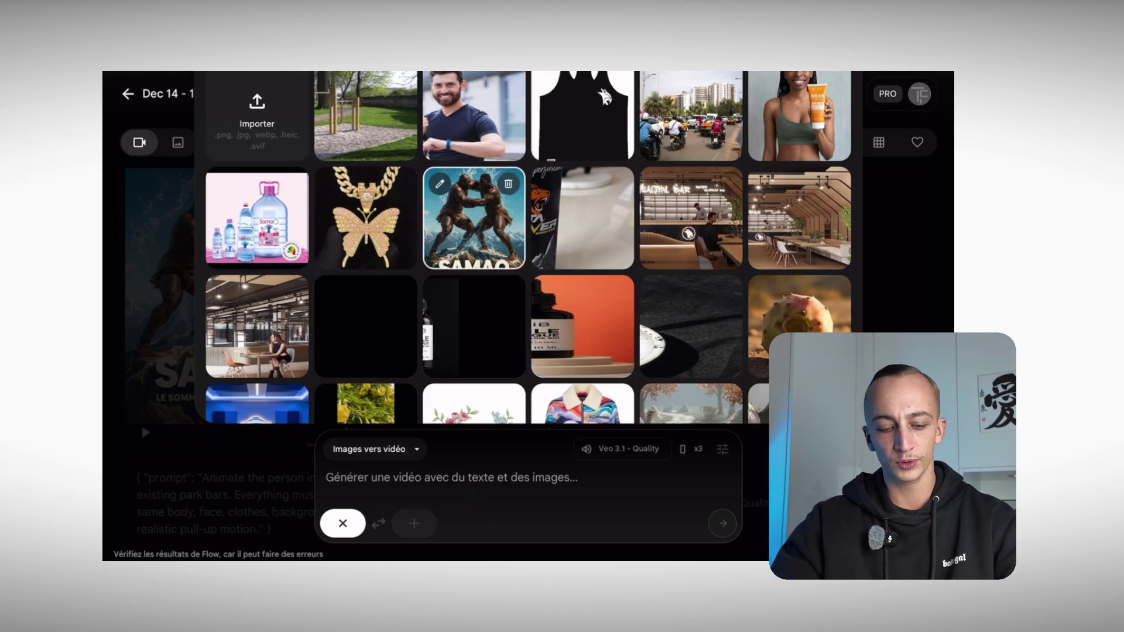
pyautogui.click(475, 229)
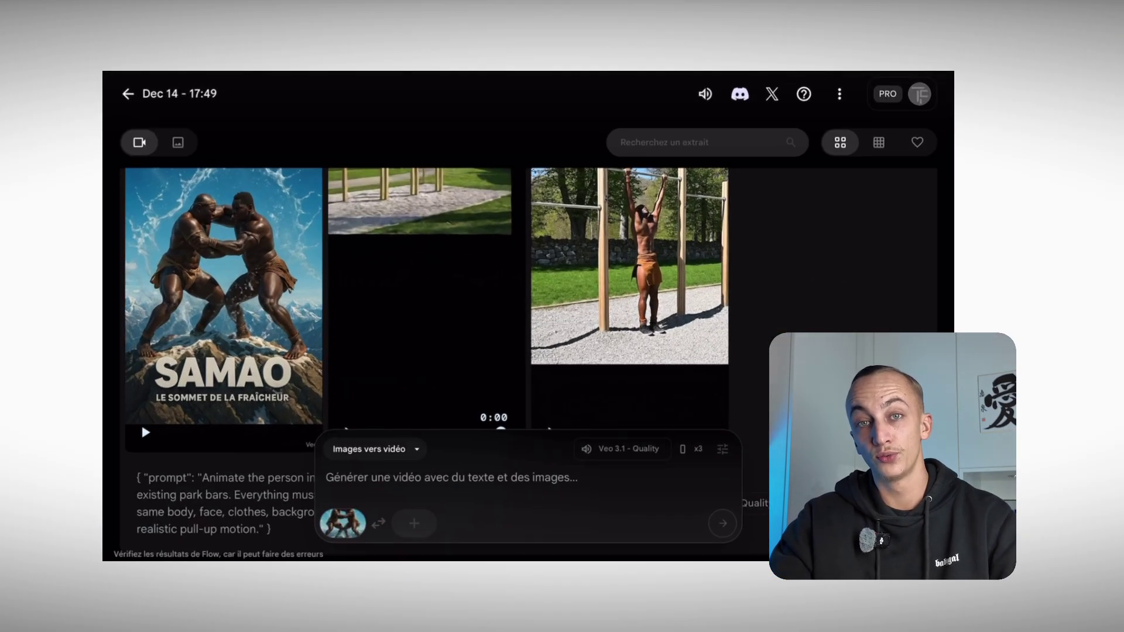
# - Paste the JSON pull-up prompt for the SAMAO poster and review its text from the beginning
pyautogui.scroll(-2, 520, 318)
pyautogui.click(451, 418)
pyautogui.hotkey('ctrl', 'v')
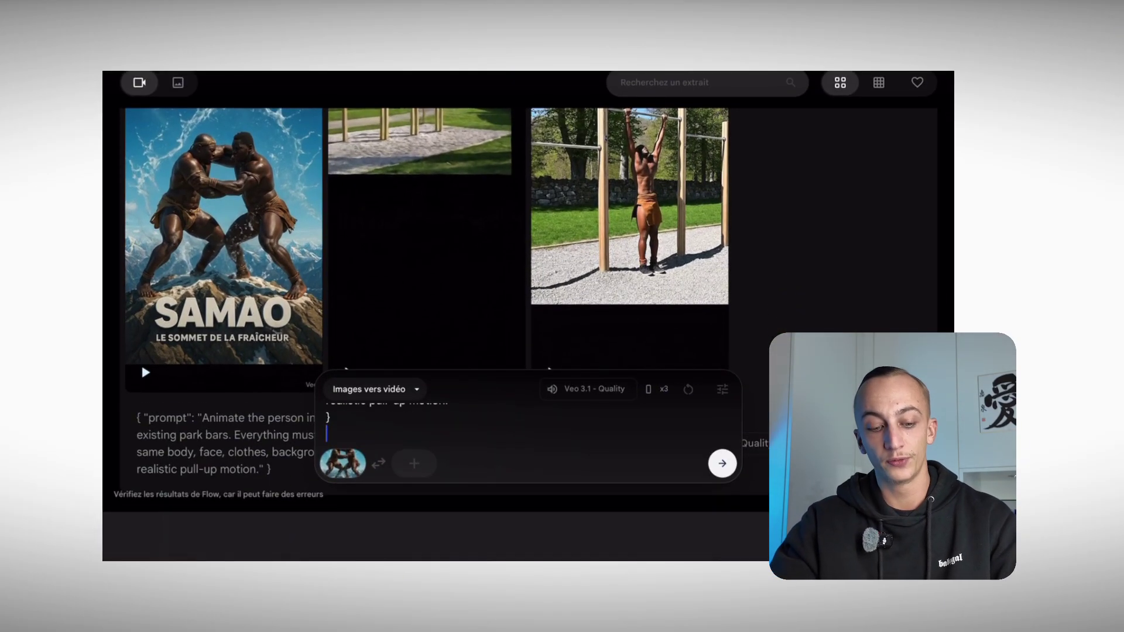
pyautogui.scroll(5, 524, 428)
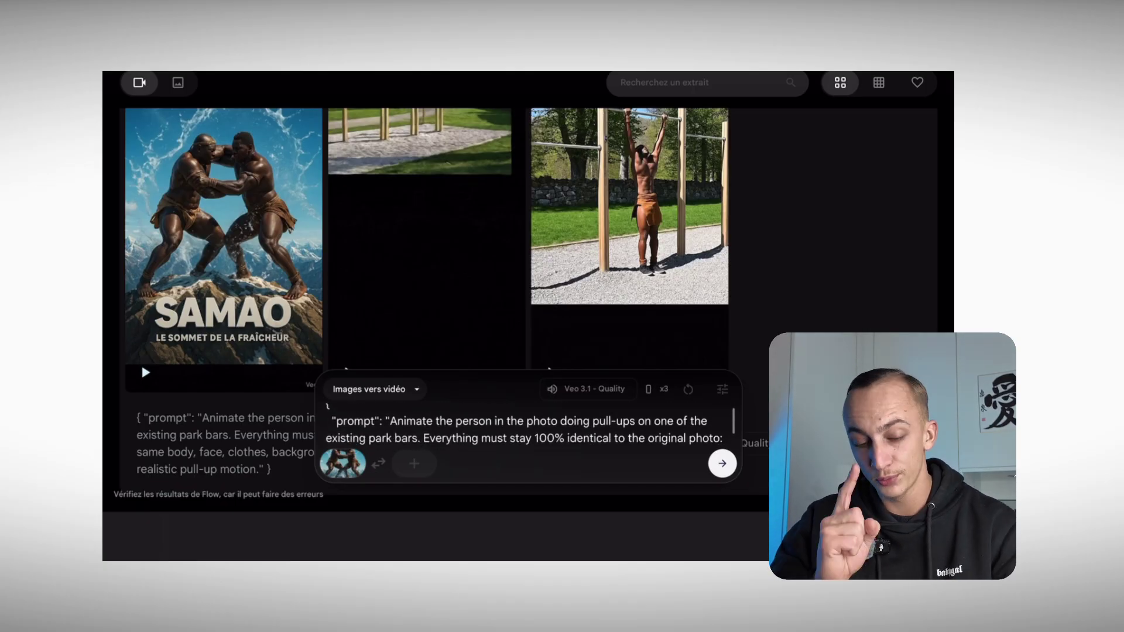
# - Replace the whole prompt with "Boxing together" and generate the videos from the SAMAO poster
pyautogui.scroll(-1, 524, 428)
pyautogui.tripleClick(645, 420)
pyautogui.press('BackSpace')
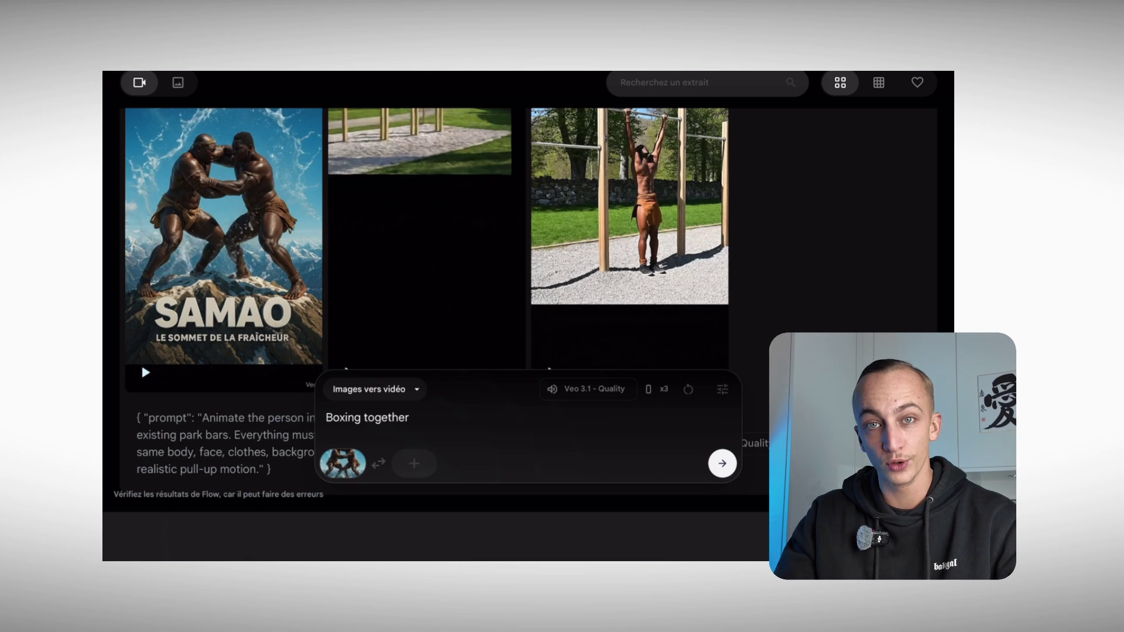
pyautogui.press('Return')
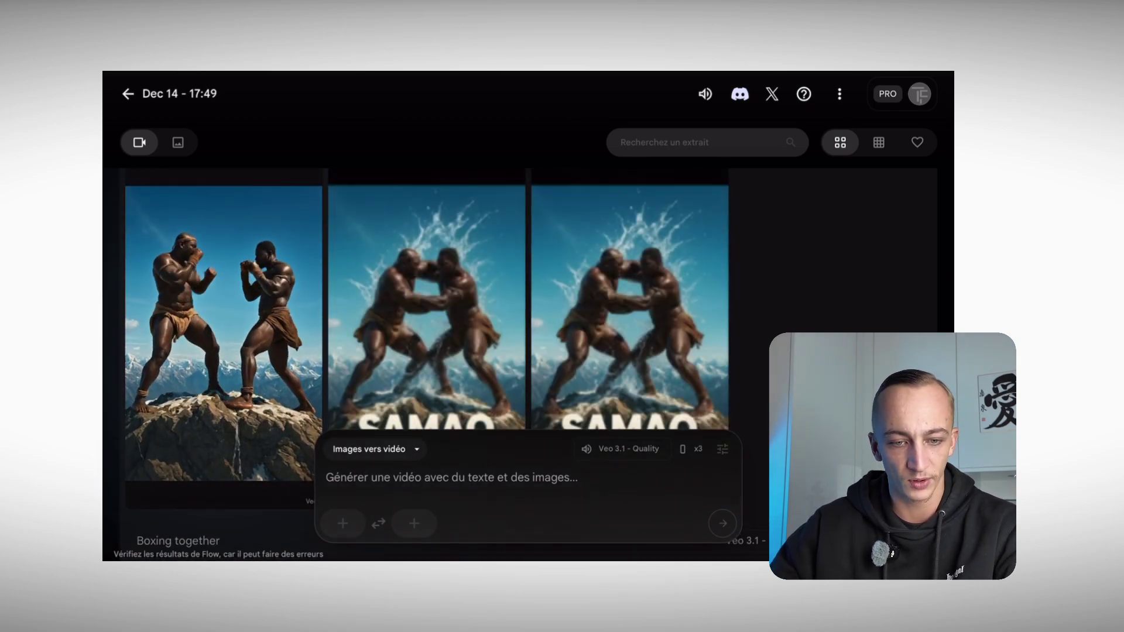
# - Compare the generated SAMAO boxing videos and open the third one in full screen
pyautogui.scroll(-2, 537, 361)
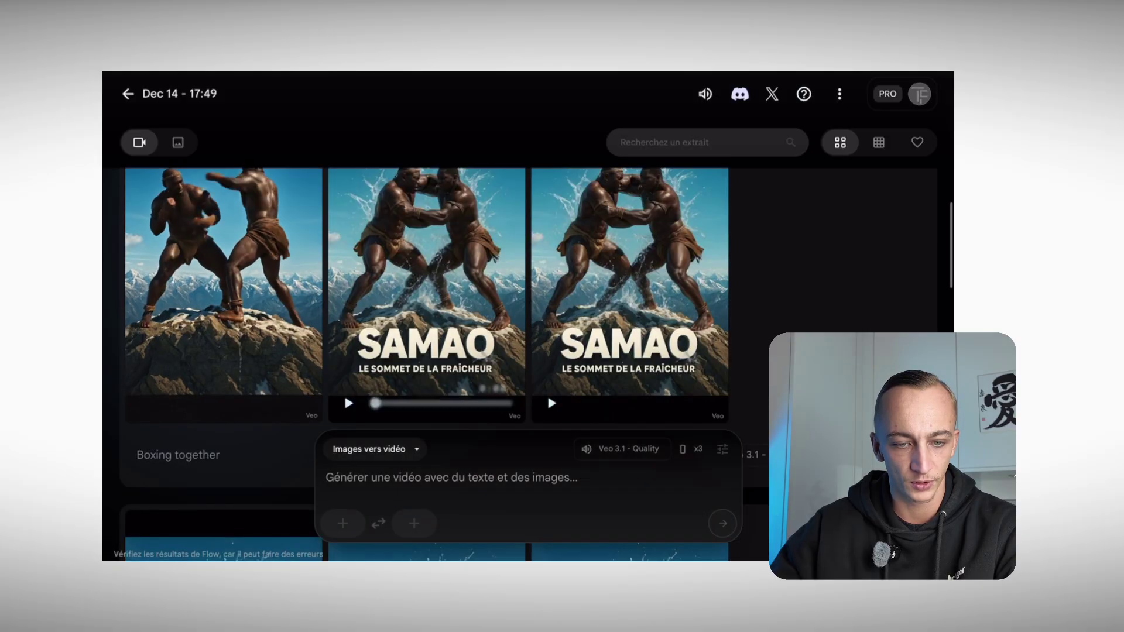
pyautogui.scroll(2, 528, 364)
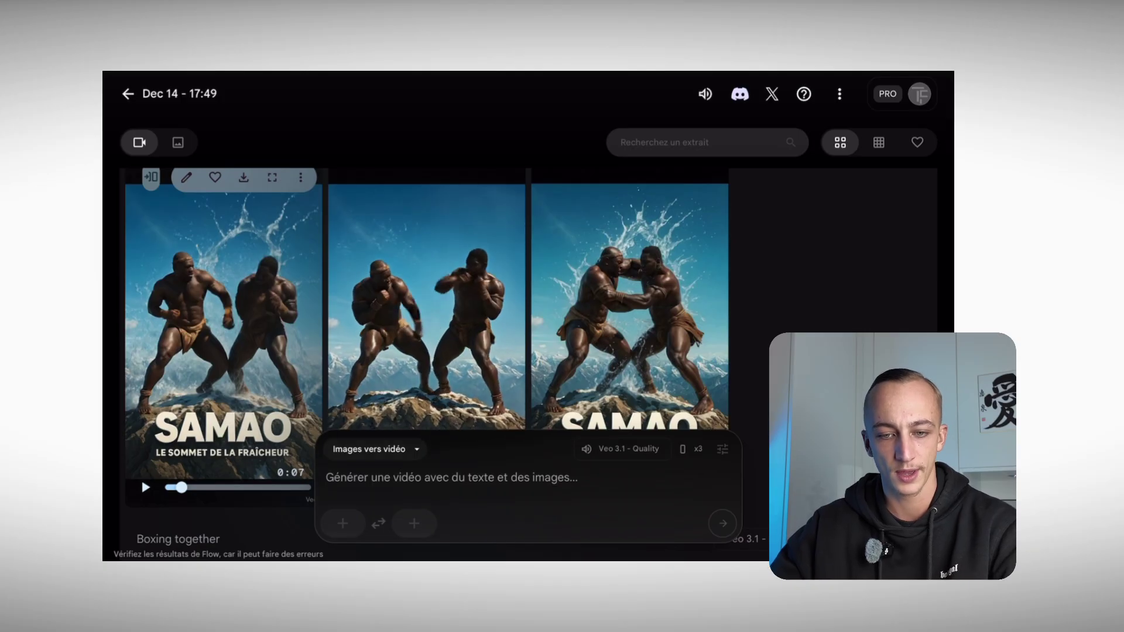
pyautogui.scroll(1, 630, 304)
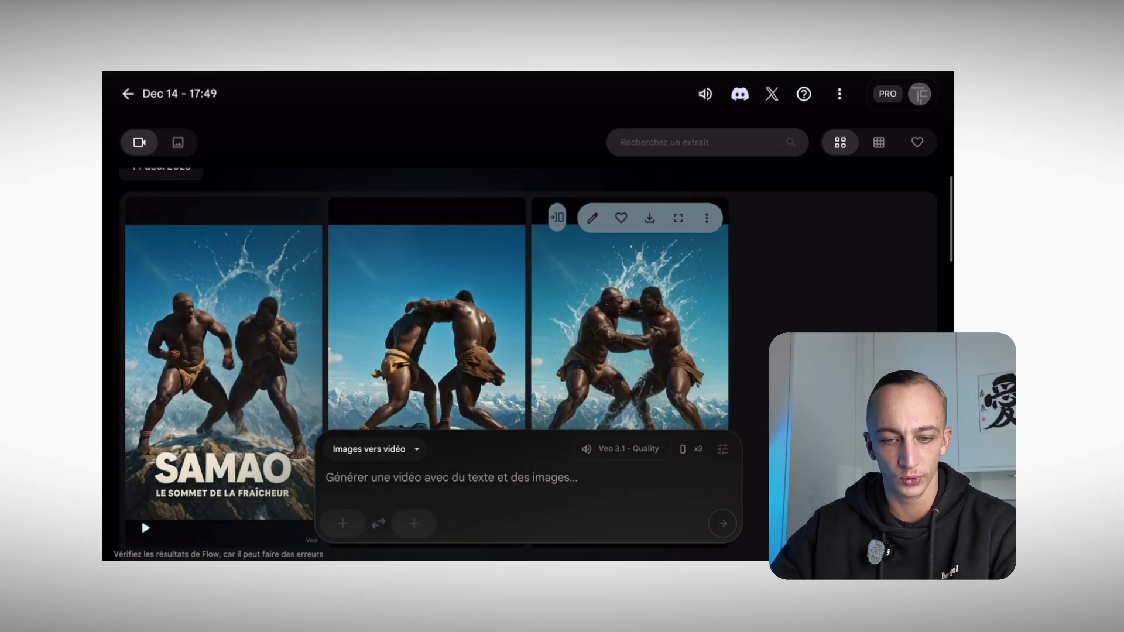
pyautogui.click(679, 218)
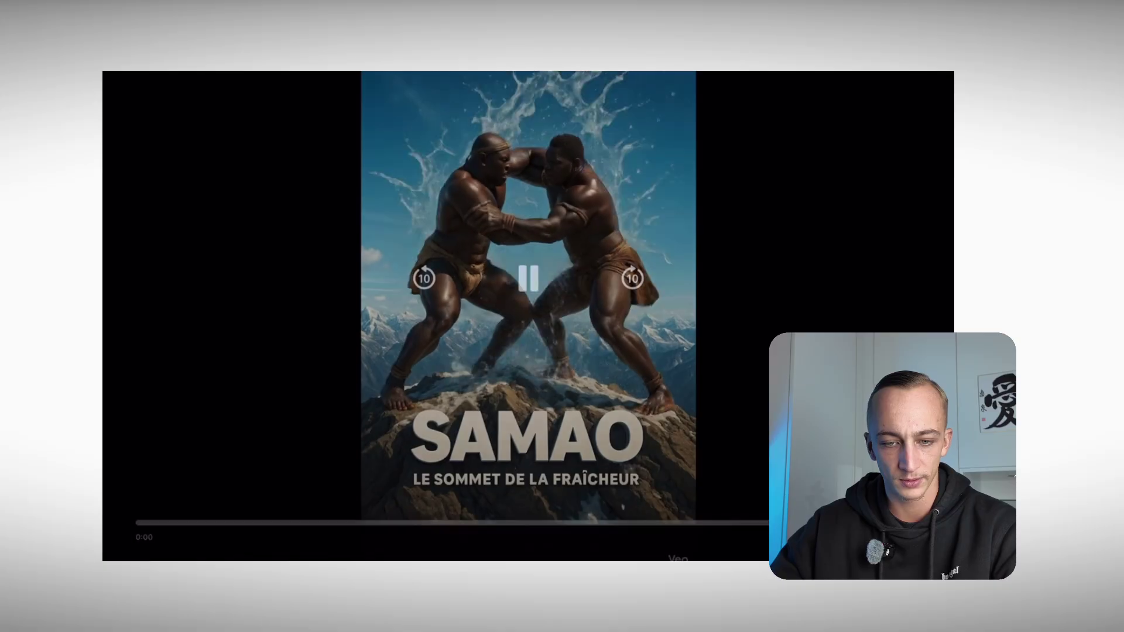